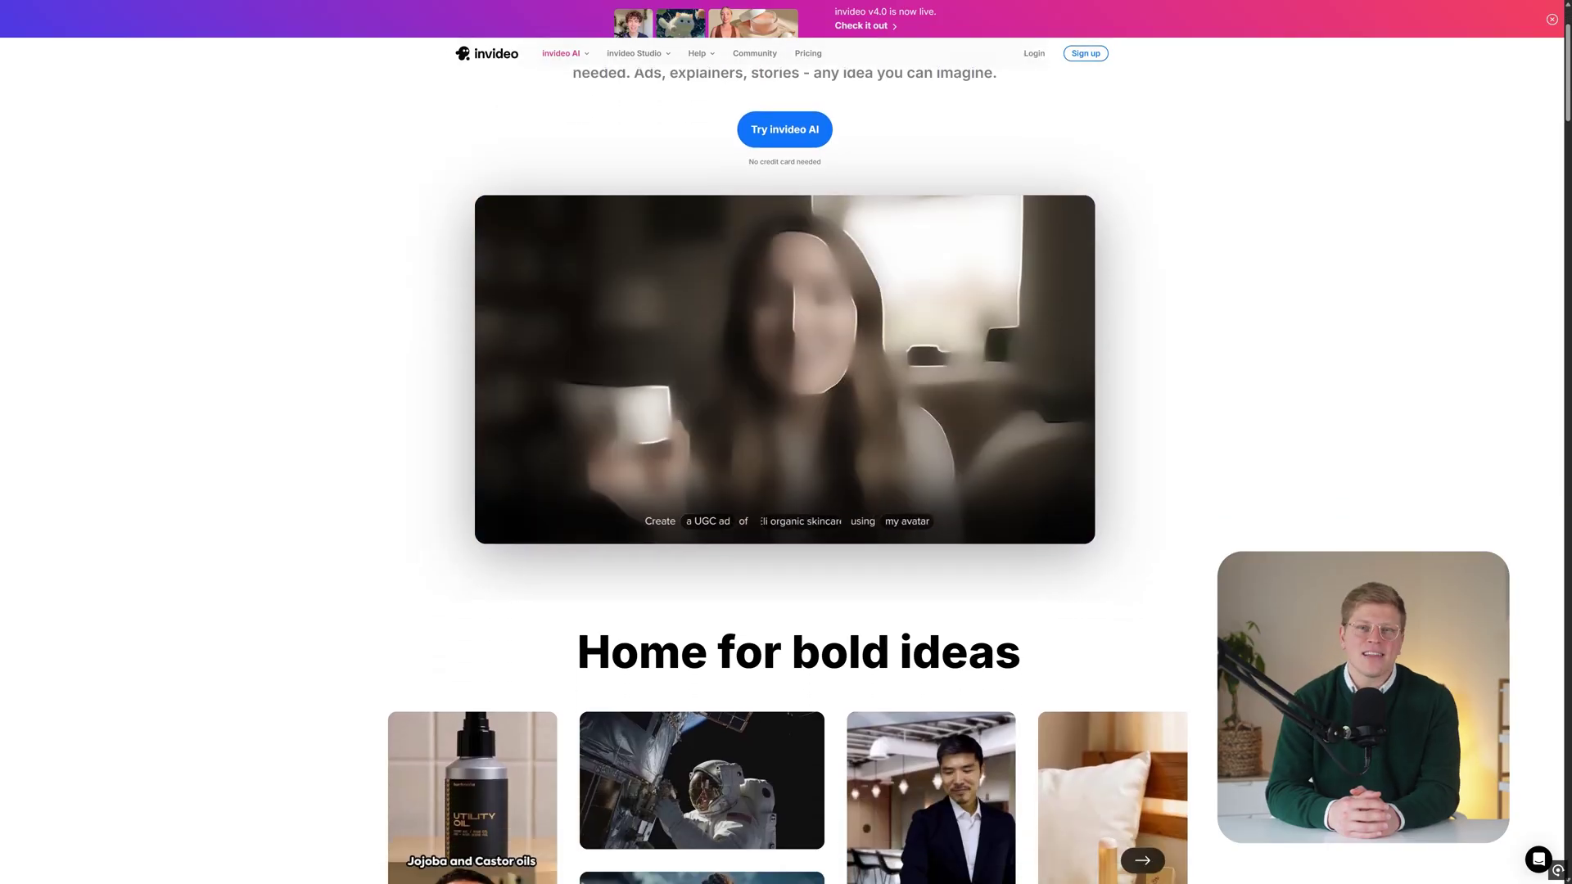
Step: Scroll the invideo homepage down past 'Home for bold ideas' to the 'Creativity at your command' cards
scroll(785, 409, "down", 4)
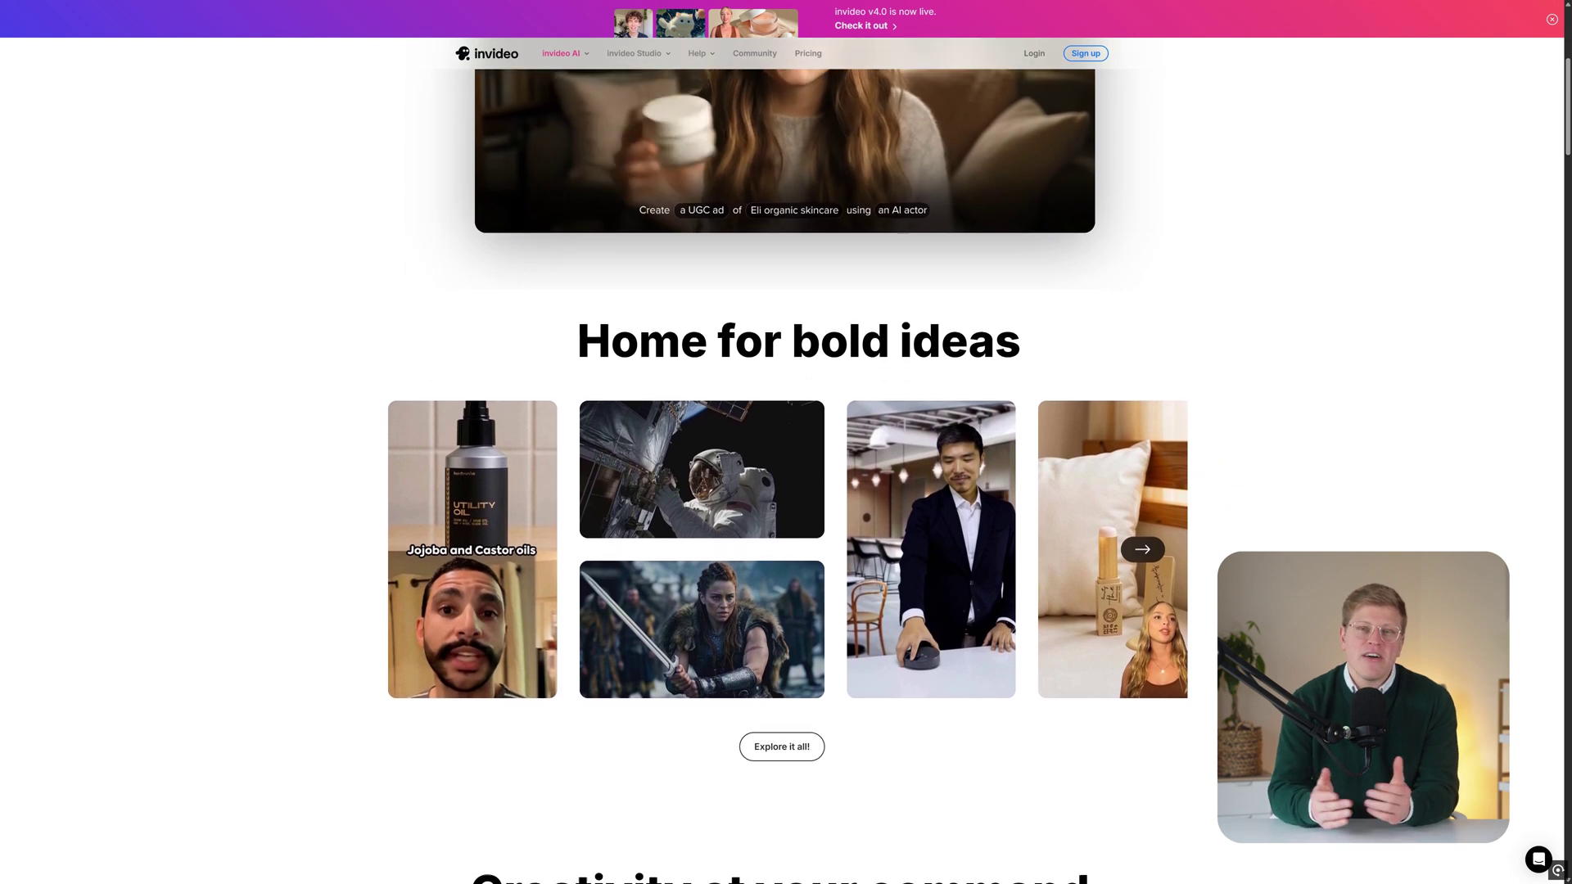
scroll(785, 410, "down", 4)
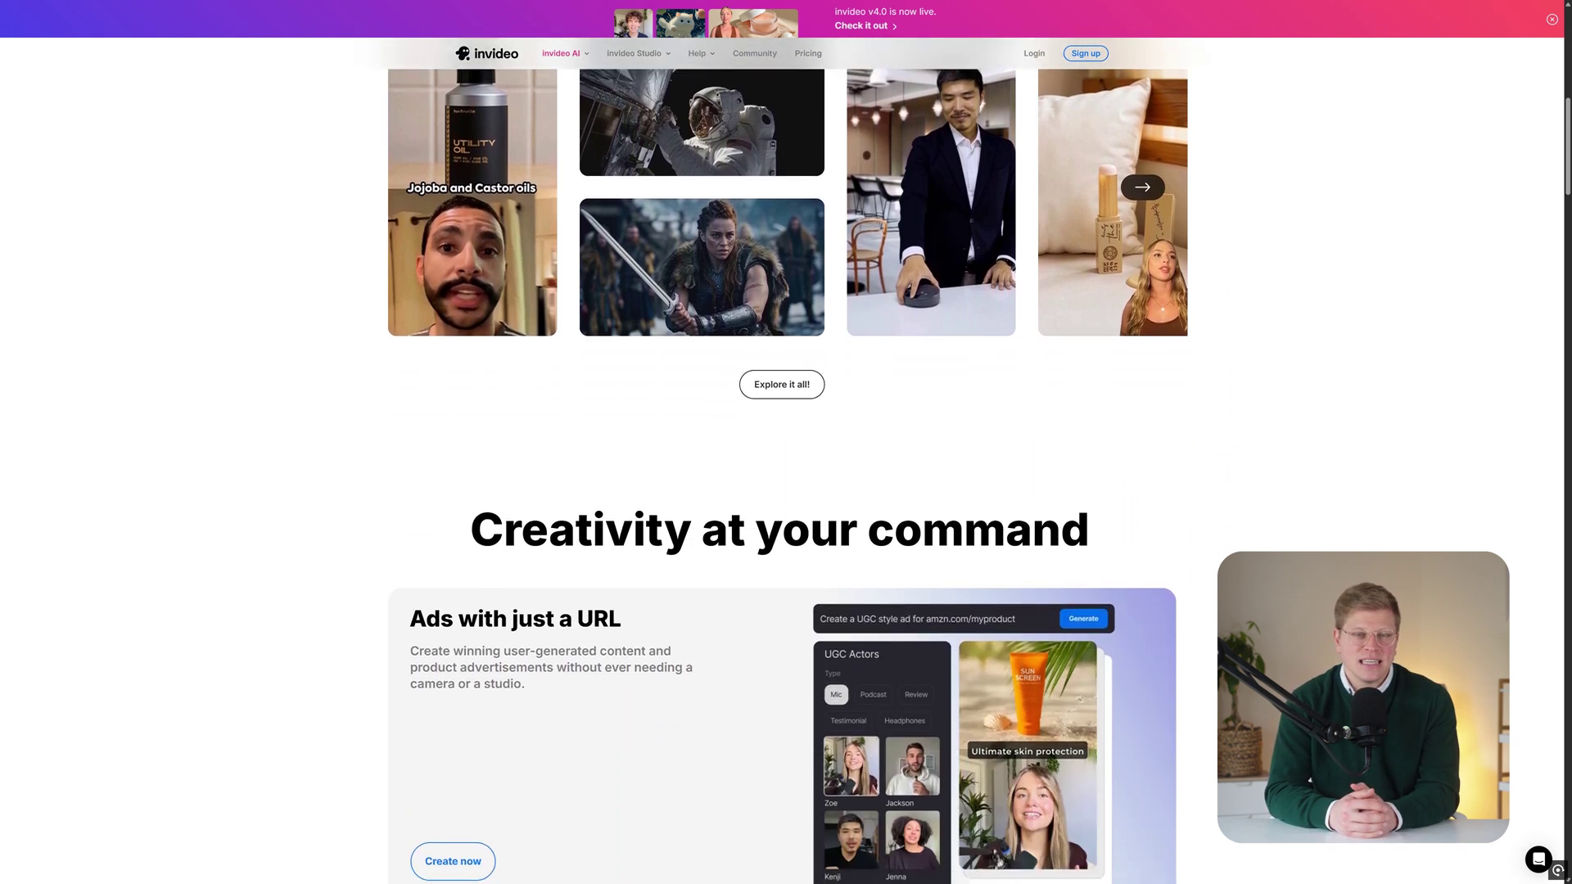
scroll(785, 410, "down", 4)
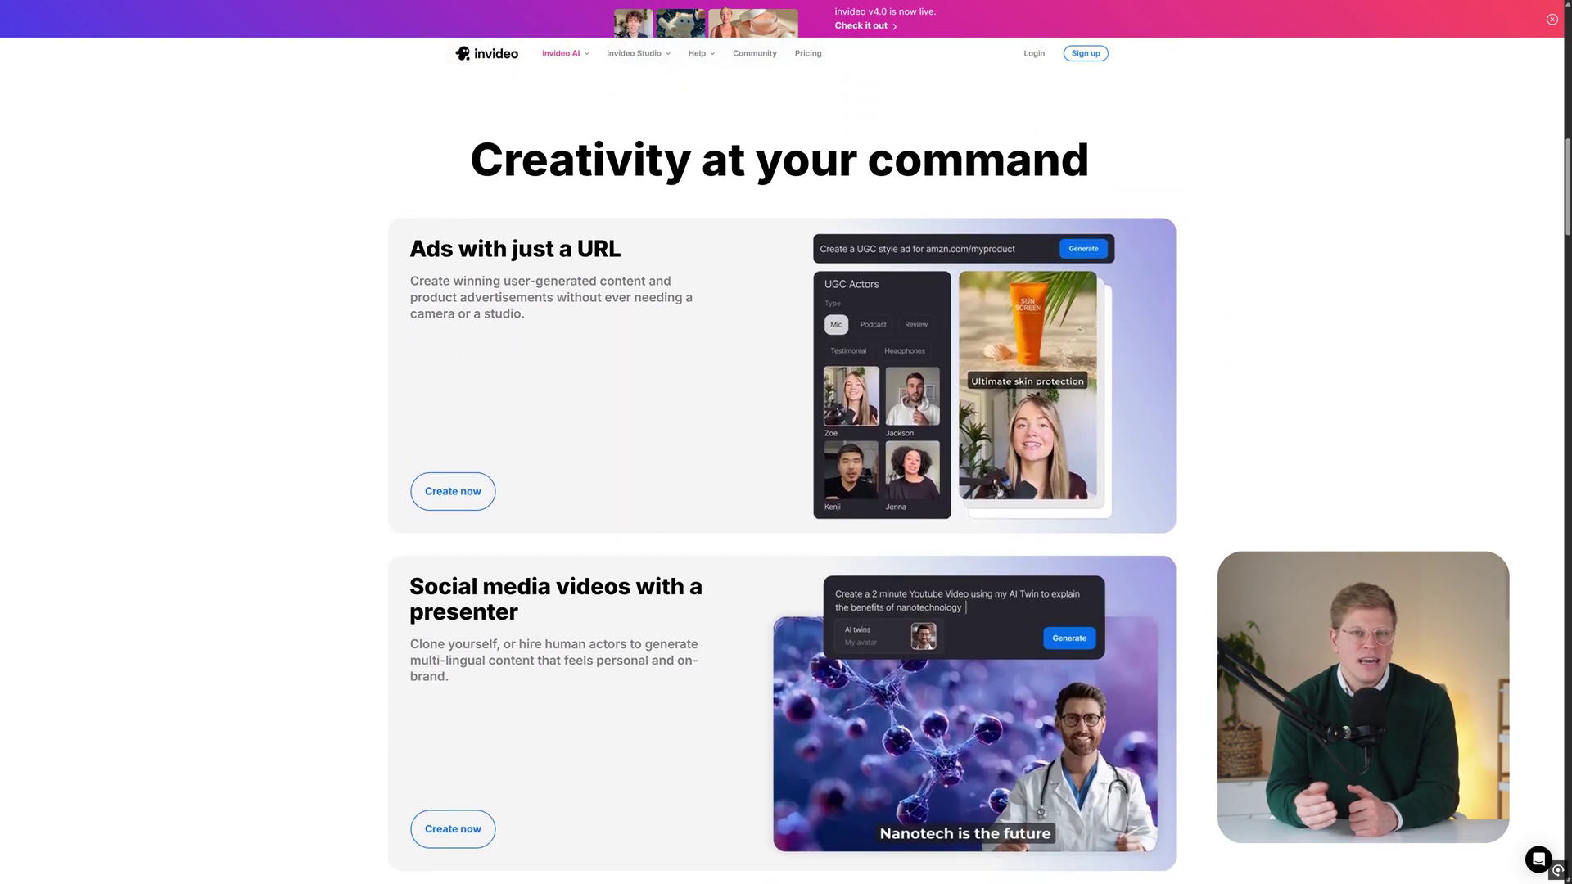
scroll(784, 409, "down", 4)
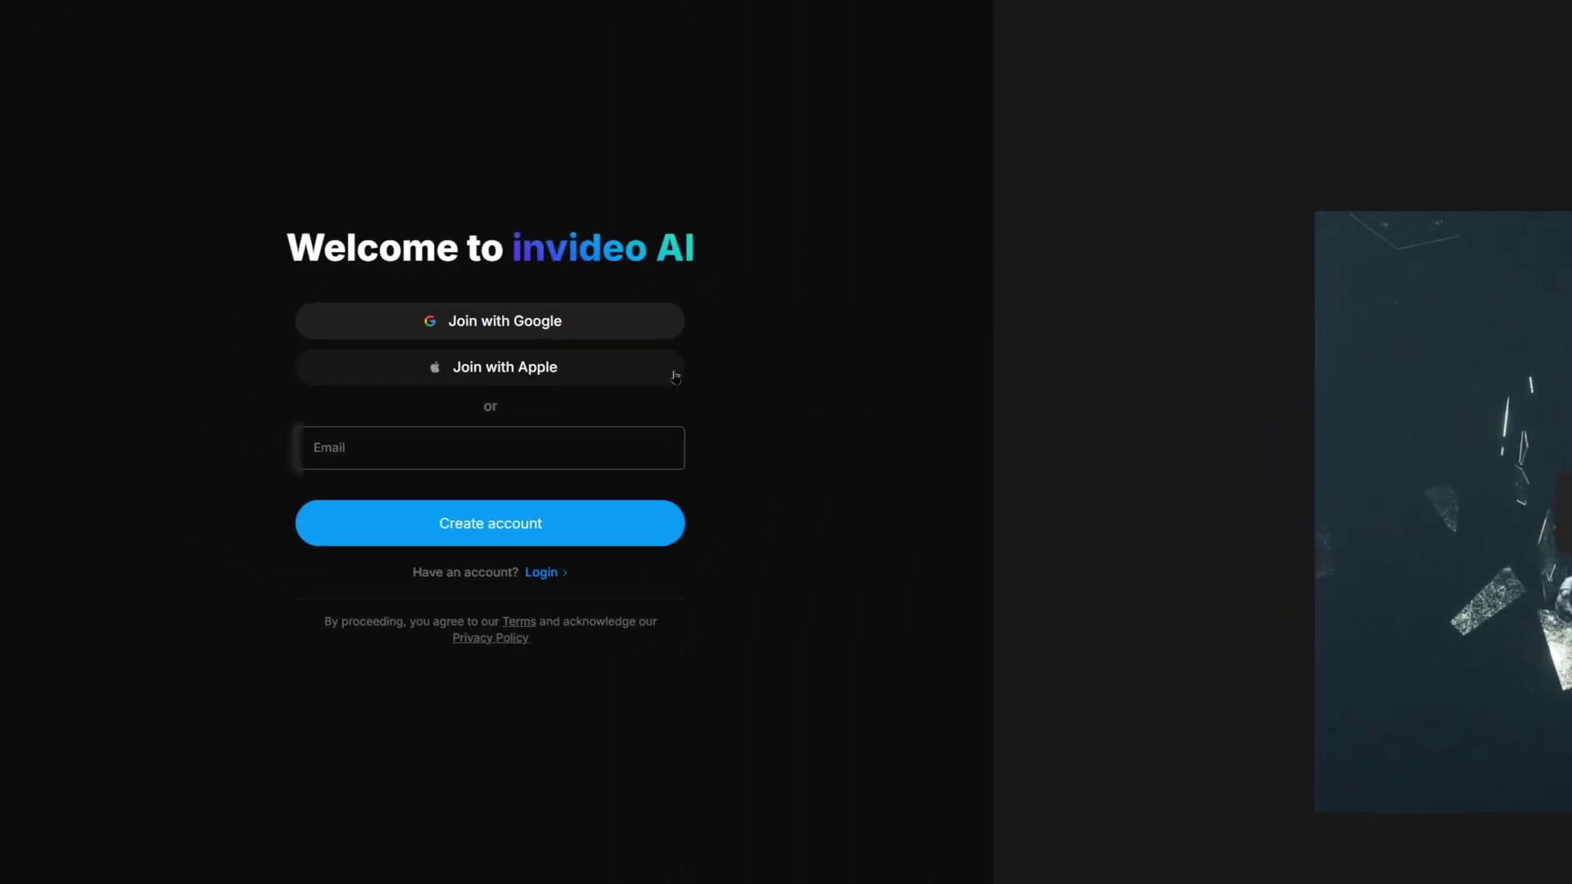
Step: Enter your email address to create the account and pick YouTube as the discovery source
type("myemailaddress@gmail.com")
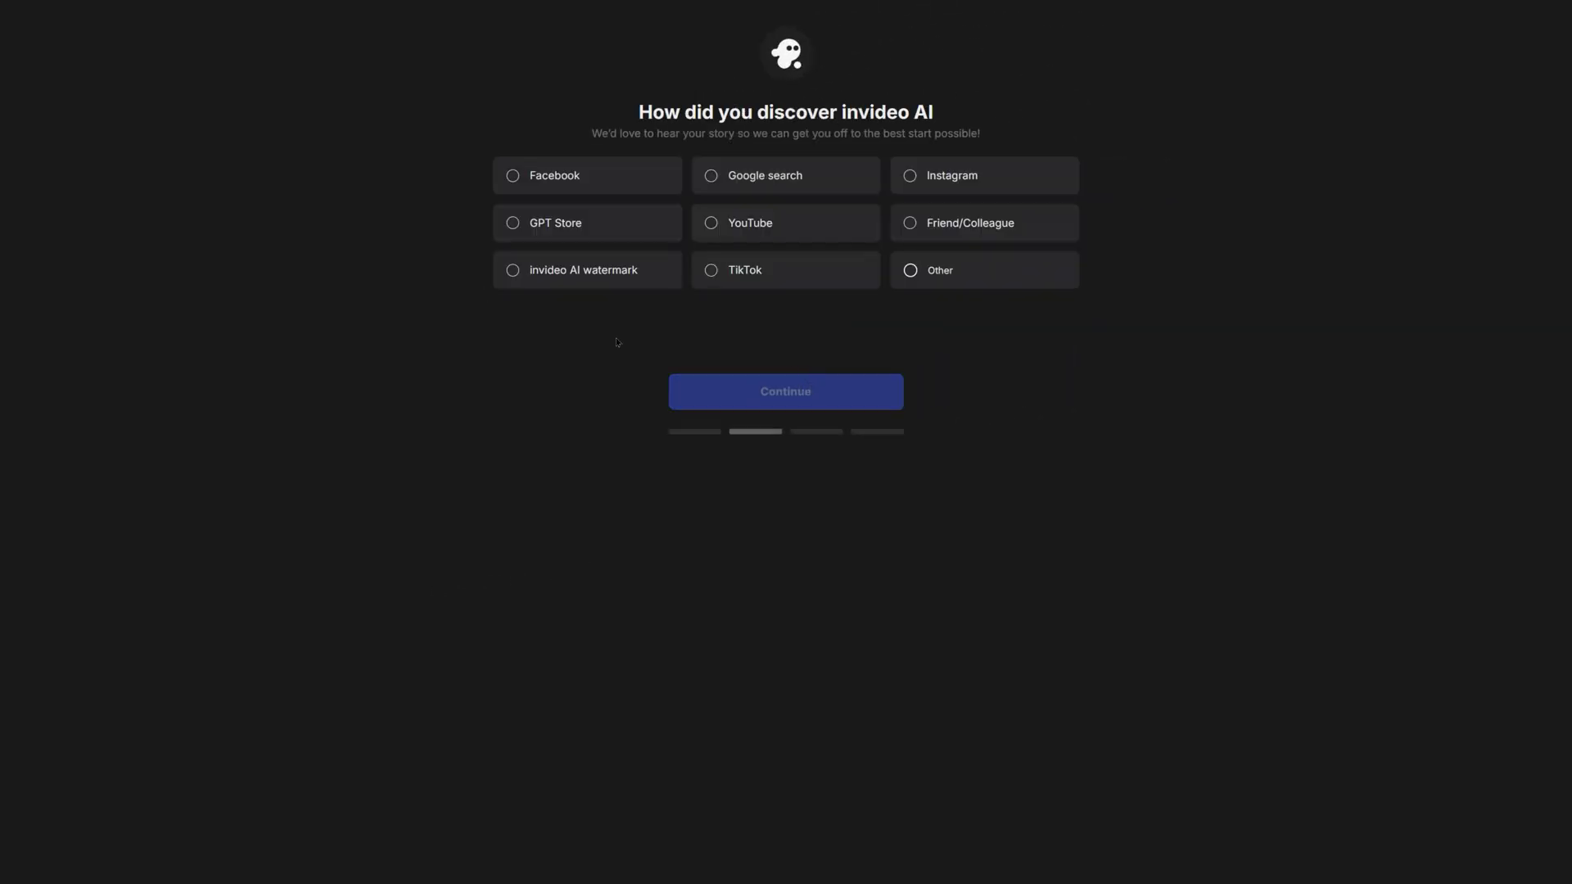
left_click(721, 222)
left_click(761, 391)
Step: Choose Educator and Instructors as your role and enter your birth year to finish onboarding
left_click(786, 201)
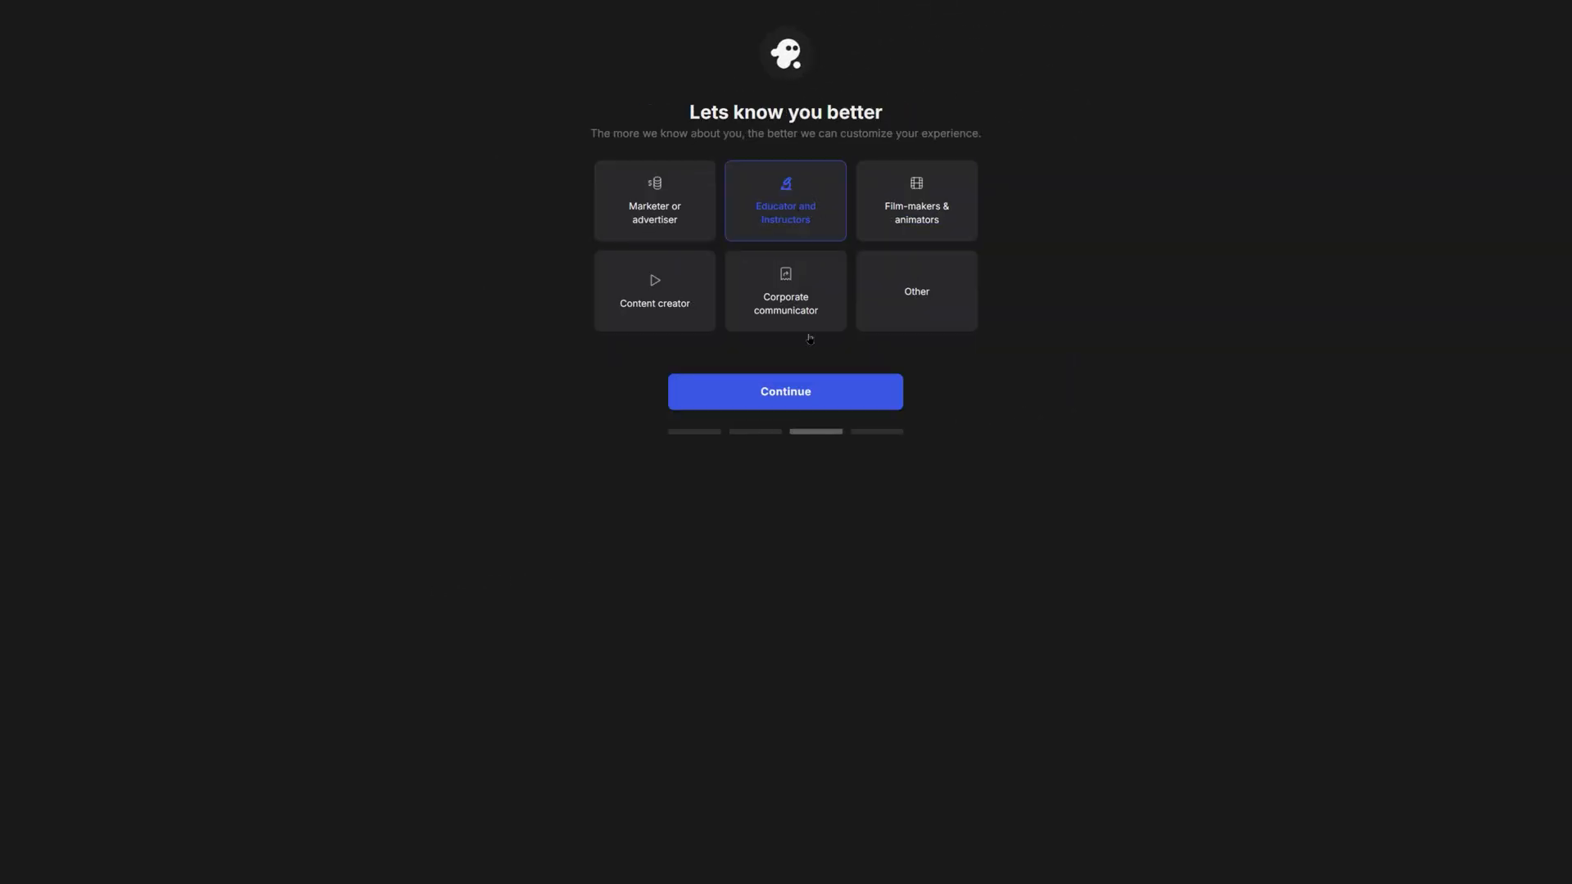
key("Return")
type("1998")
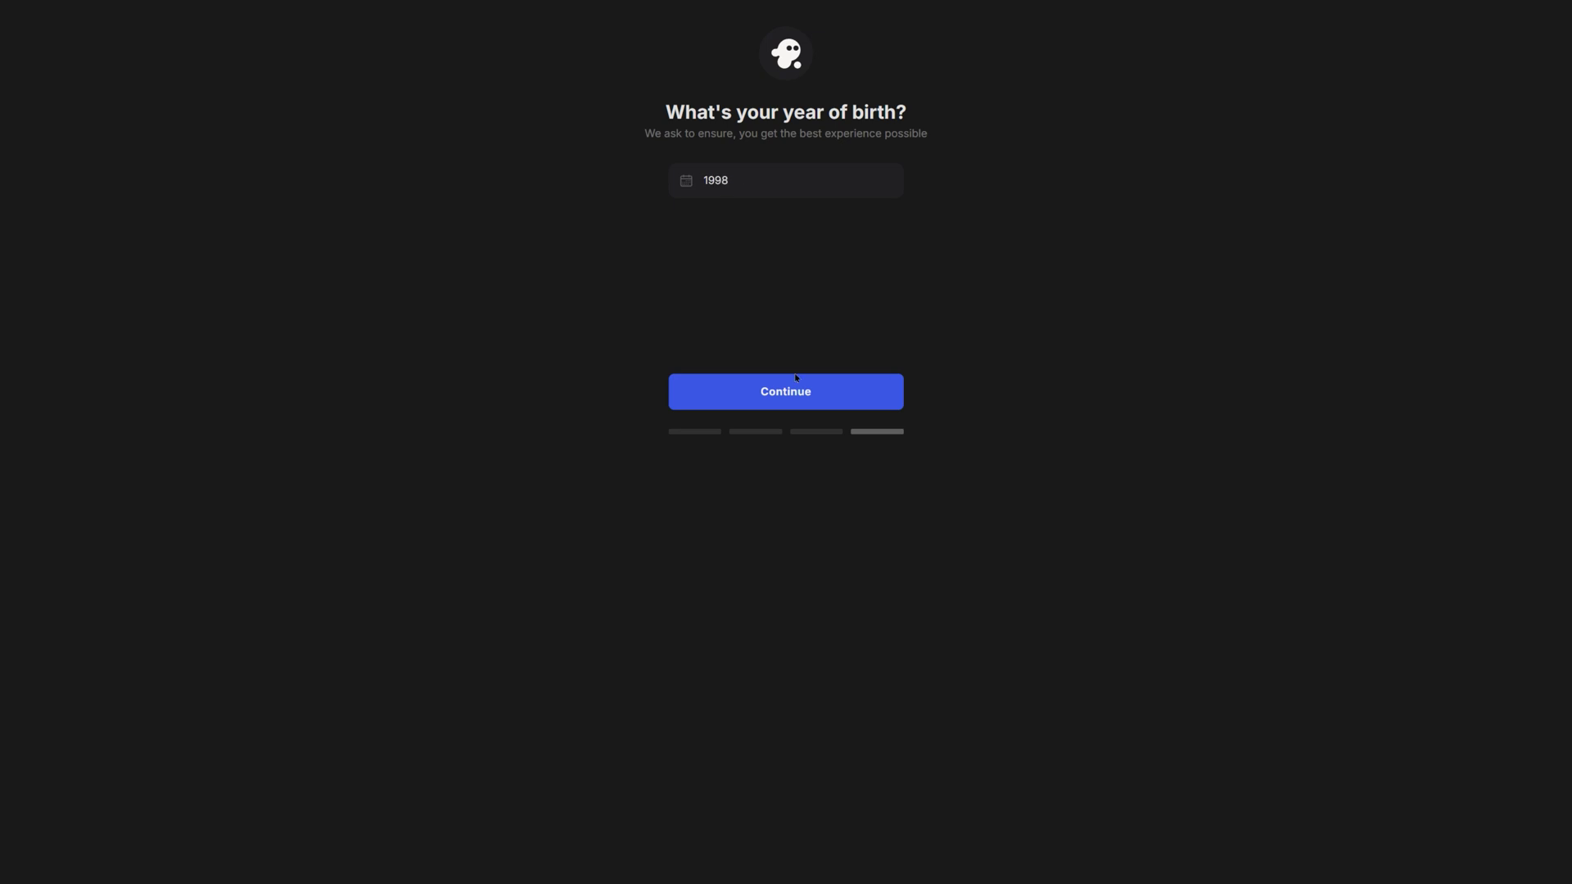
left_click(795, 379)
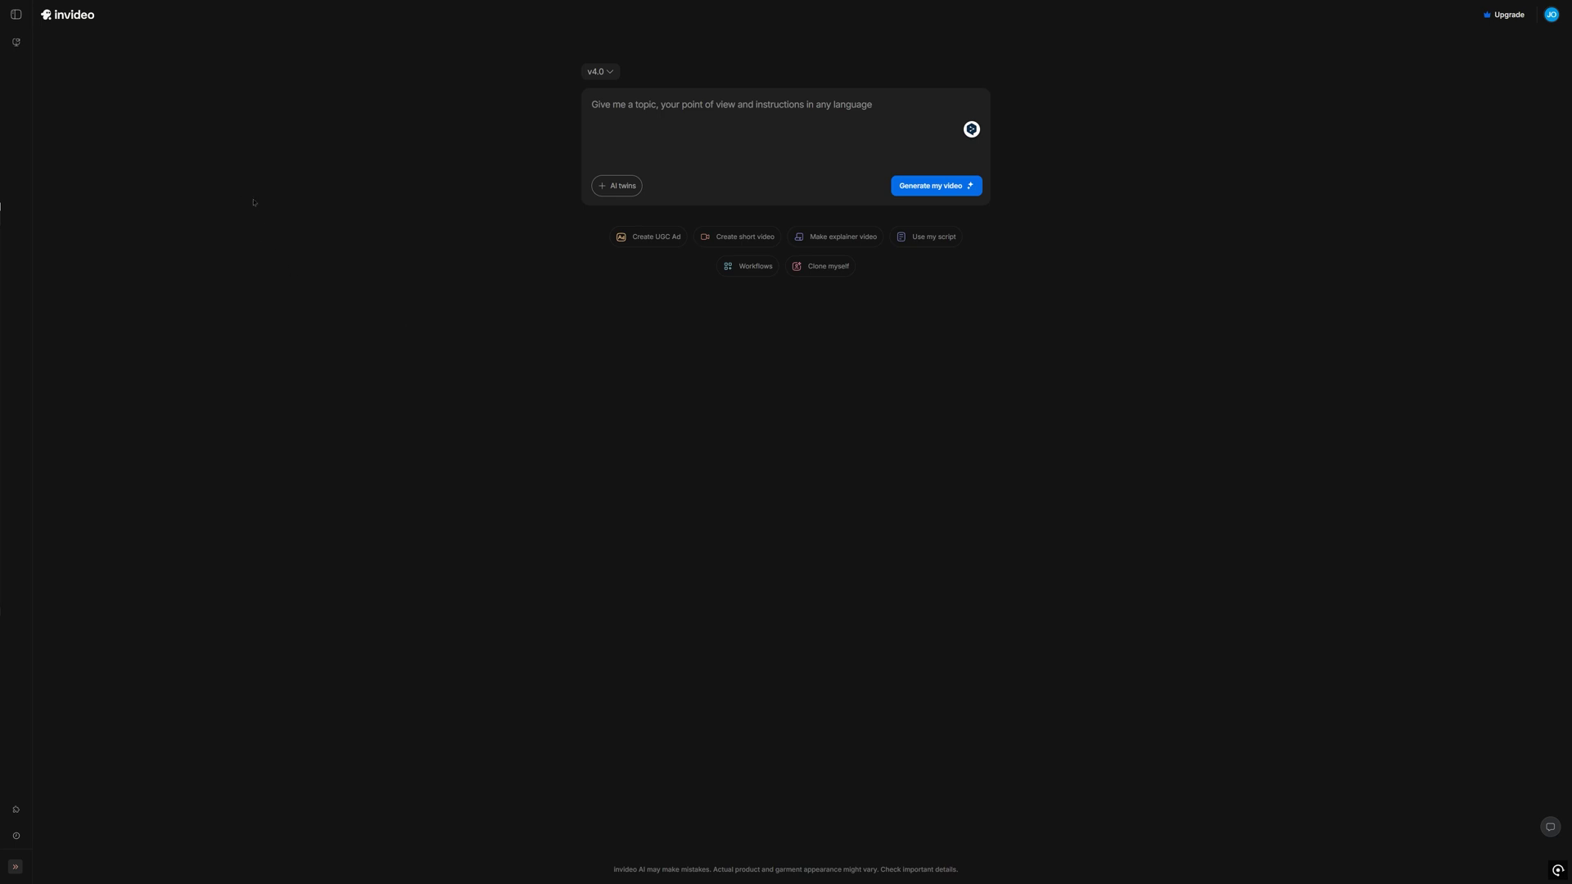
left_click(1551, 15)
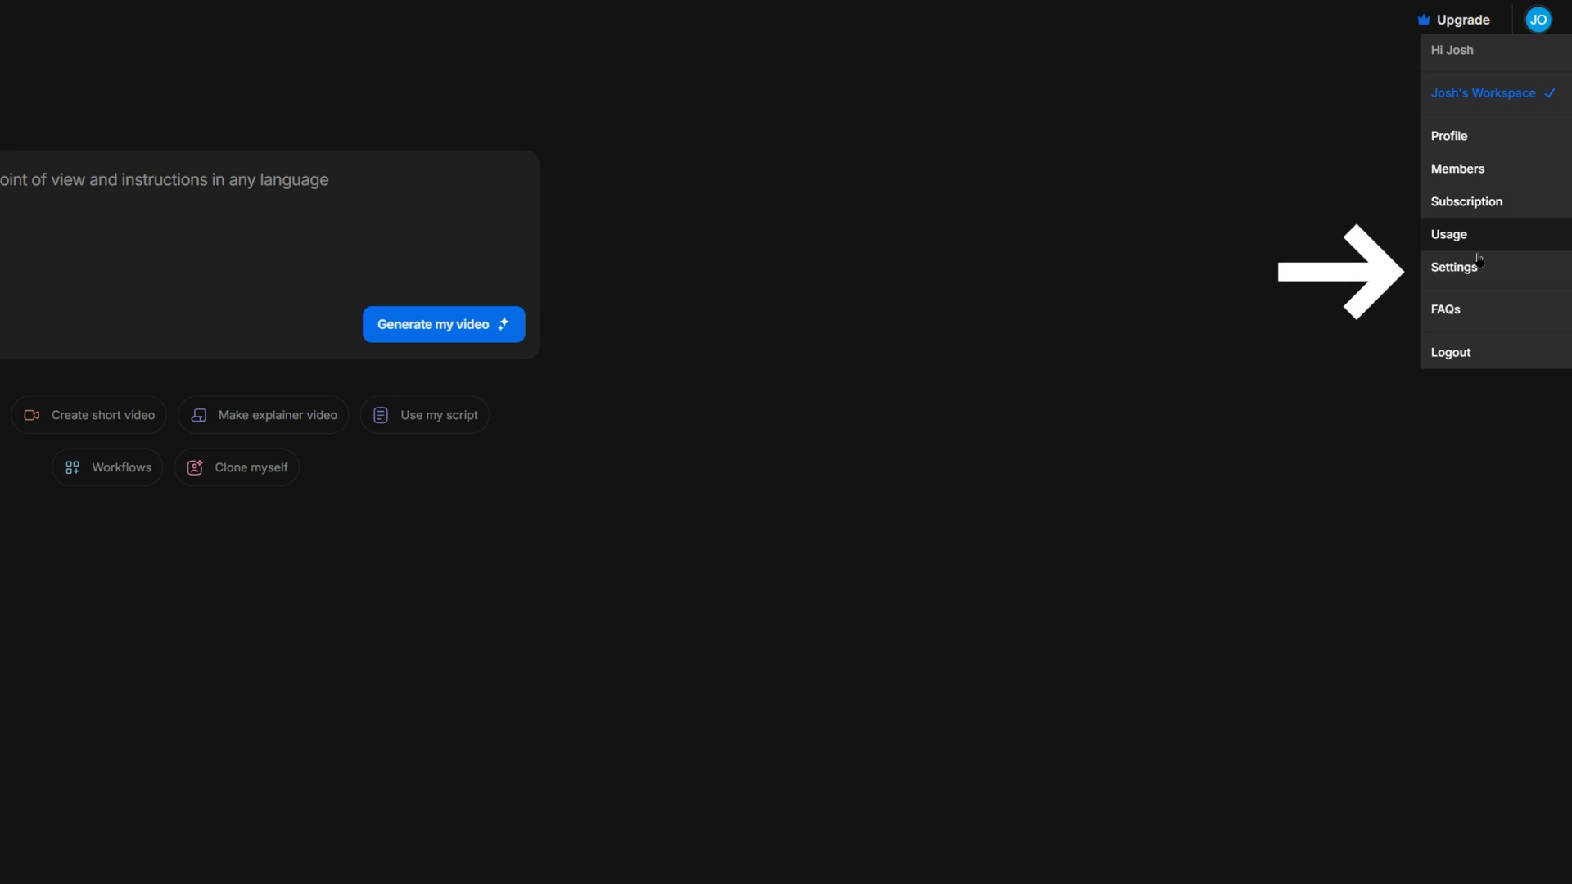
Step: In workspace settings, turn on Beta features and make exports Private by default
left_click(1478, 273)
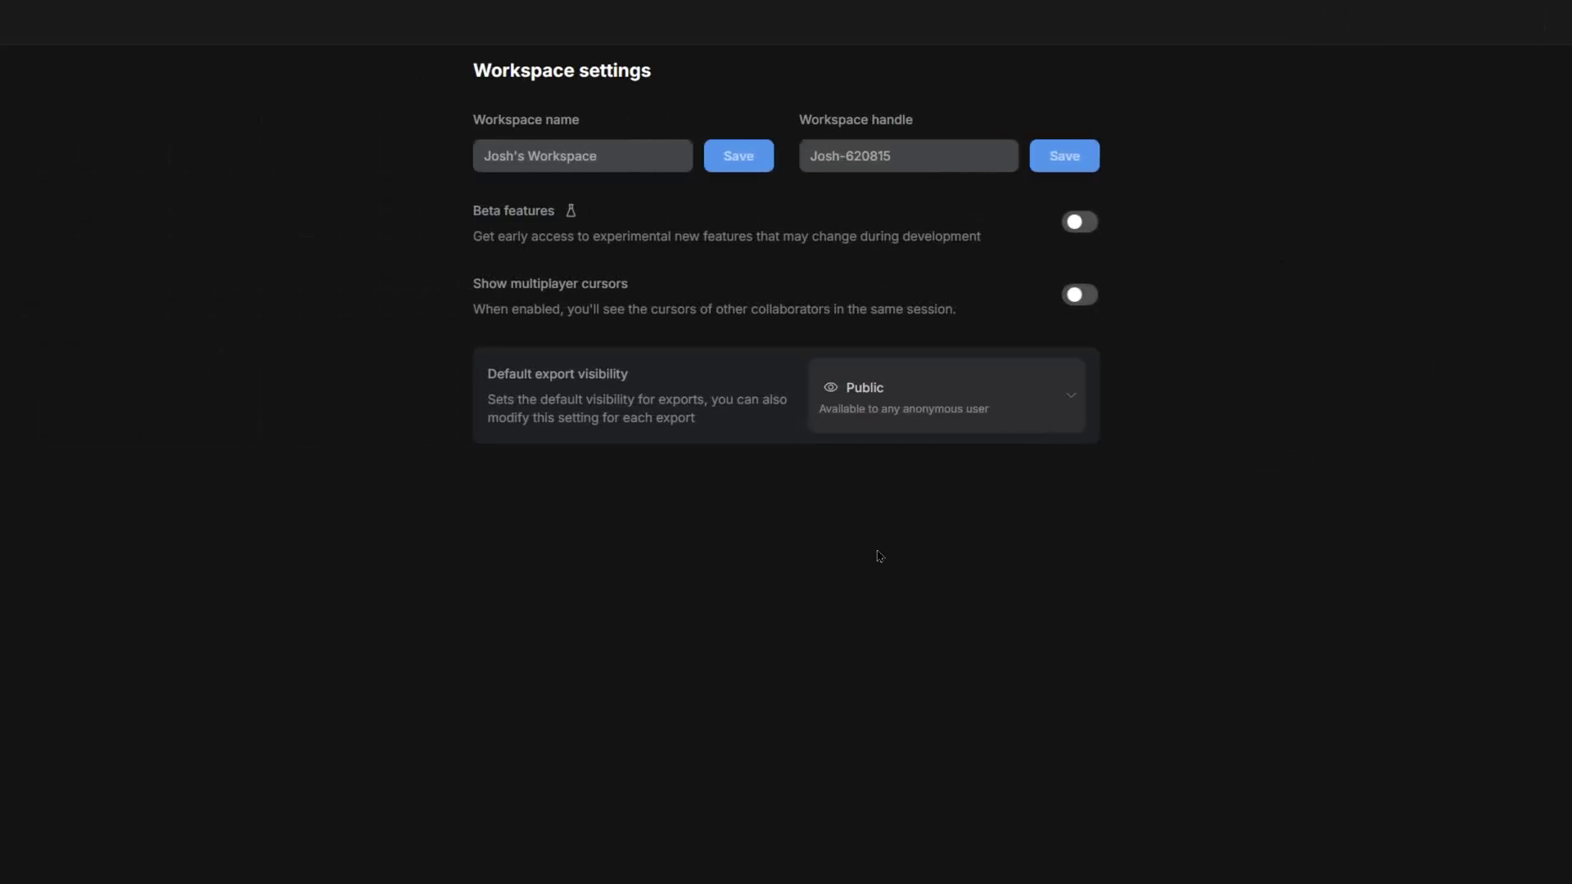
left_click(1089, 224)
left_click(971, 405)
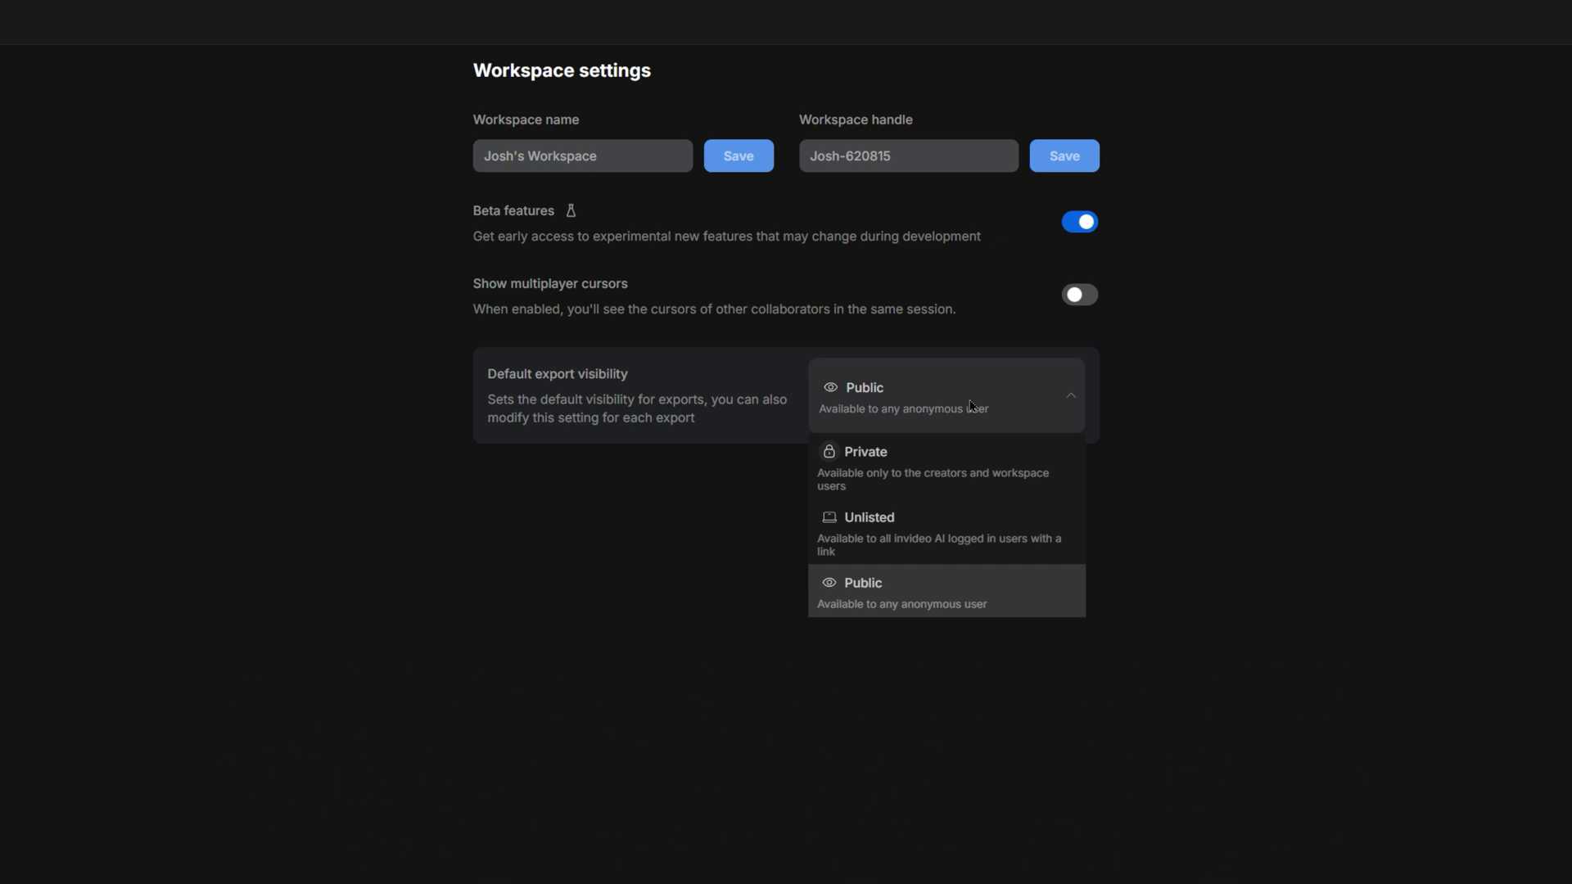
left_click(969, 460)
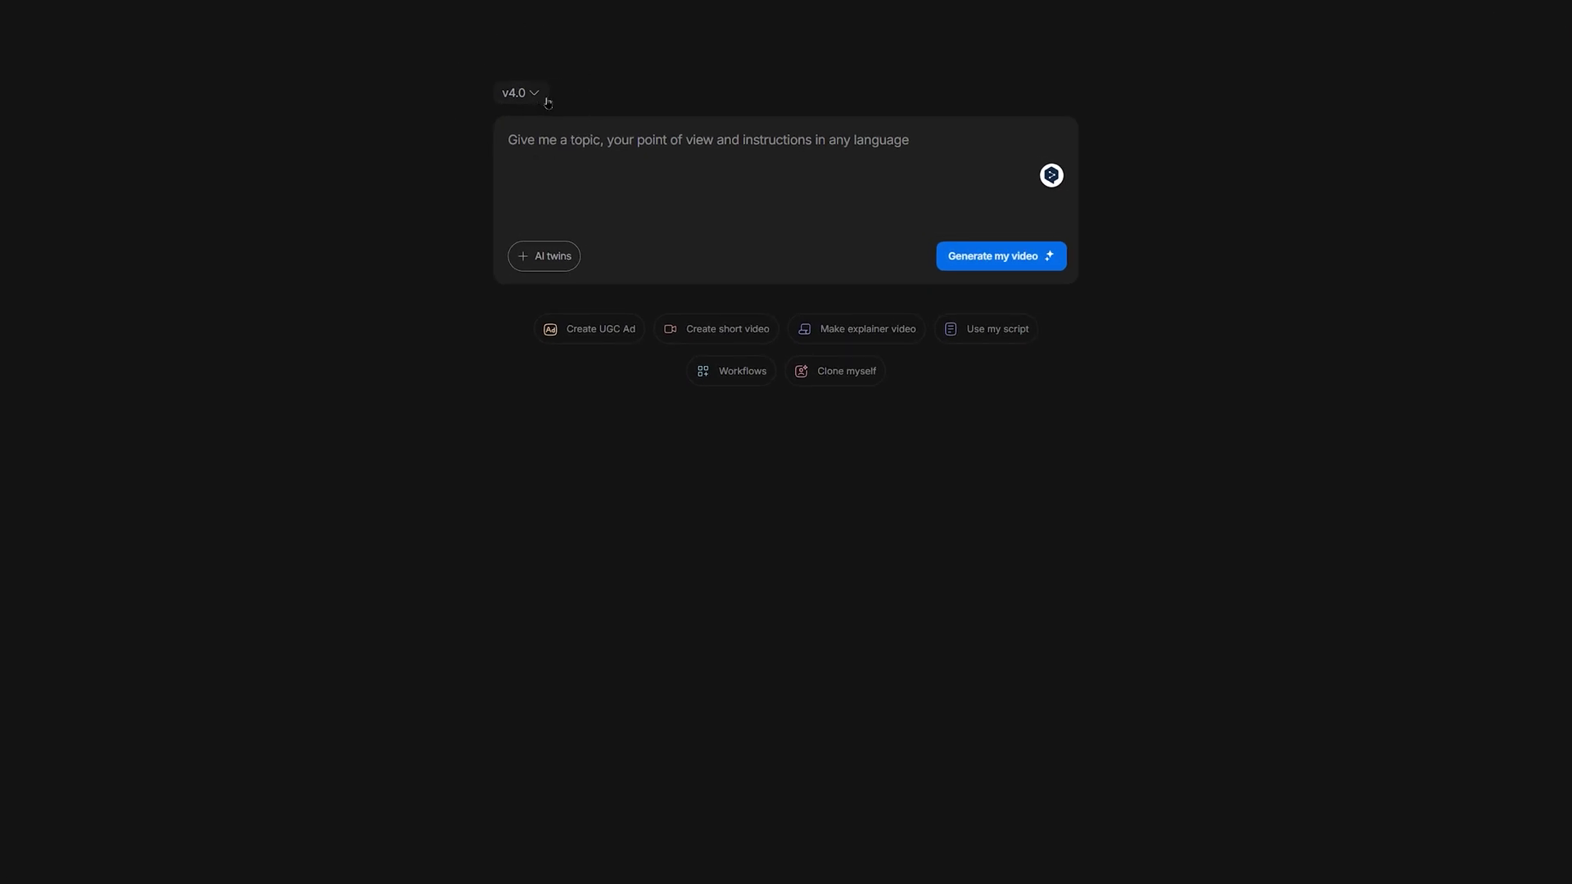
Step: Check the available AI model versions and leave v4.0 selected
left_click(534, 94)
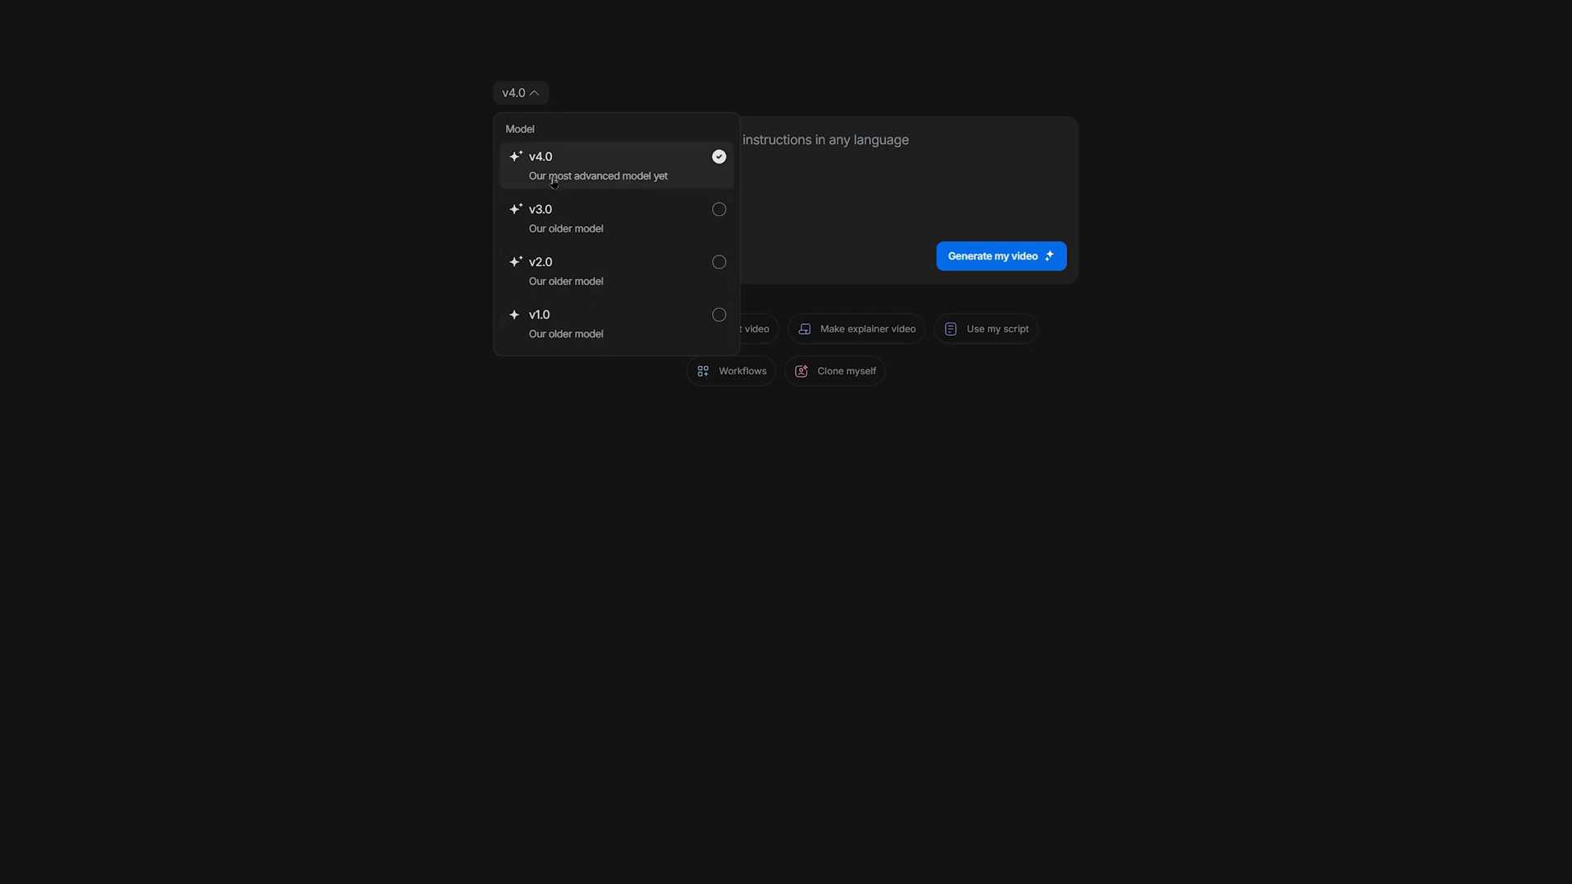
left_click(439, 192)
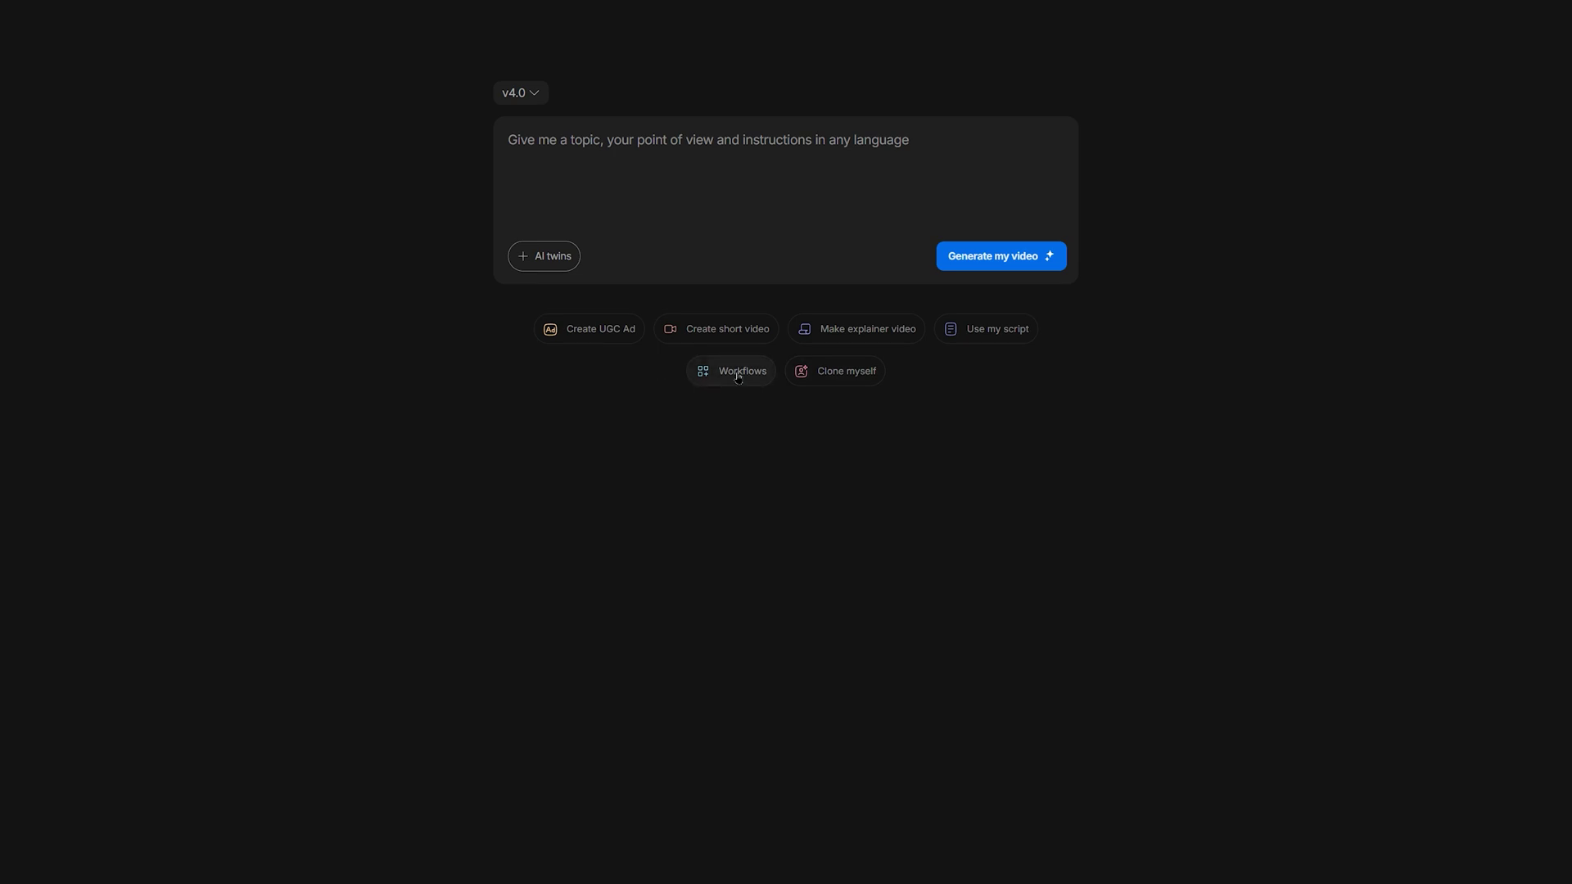
left_click(737, 377)
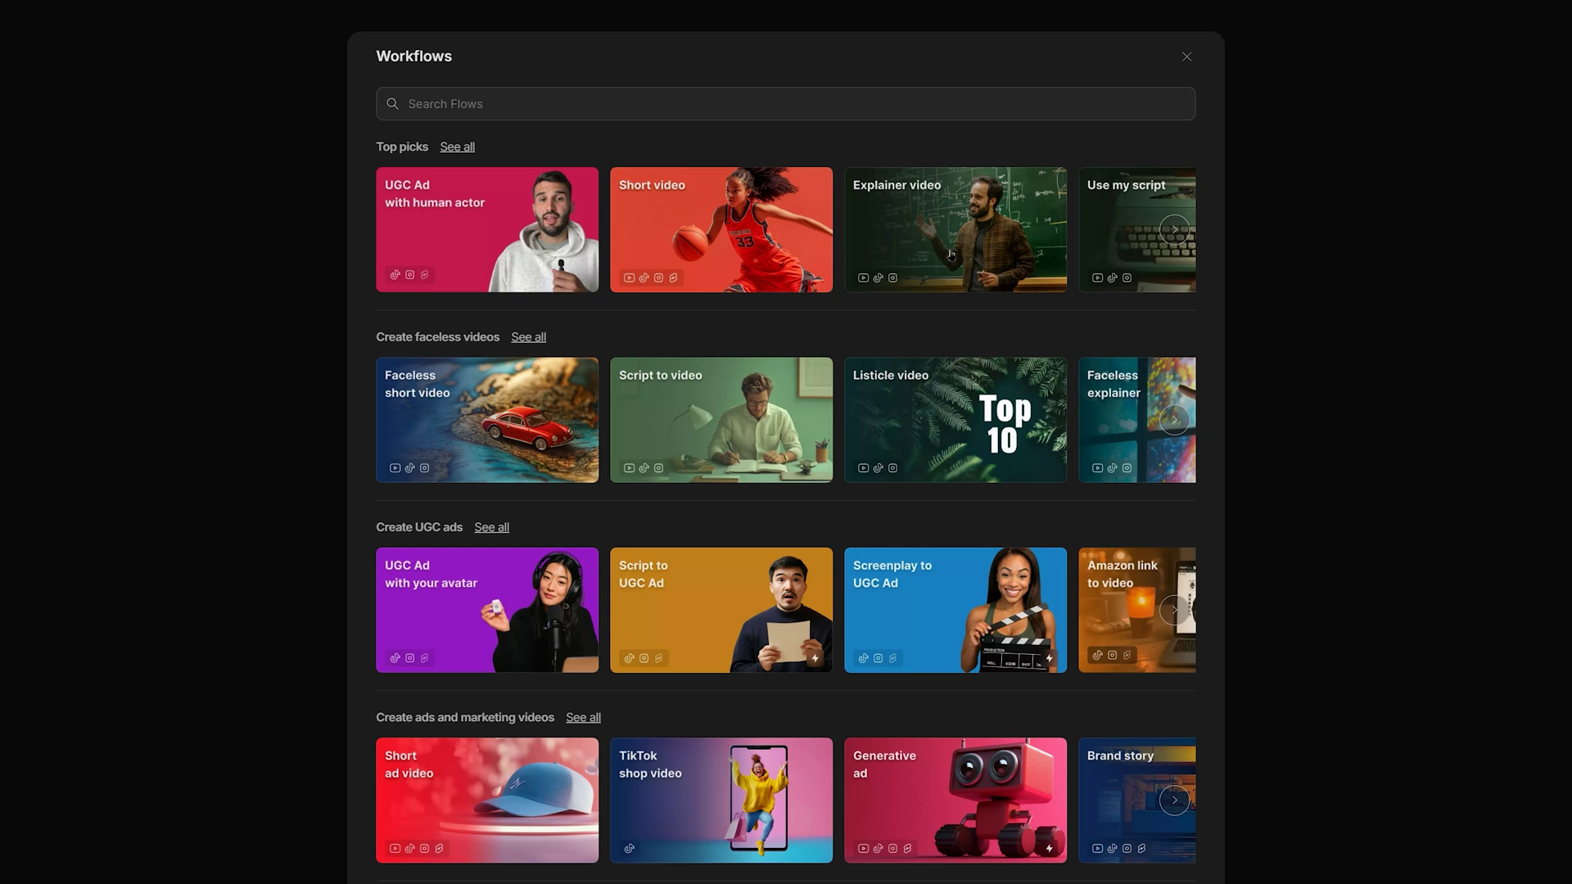
left_click(1187, 56)
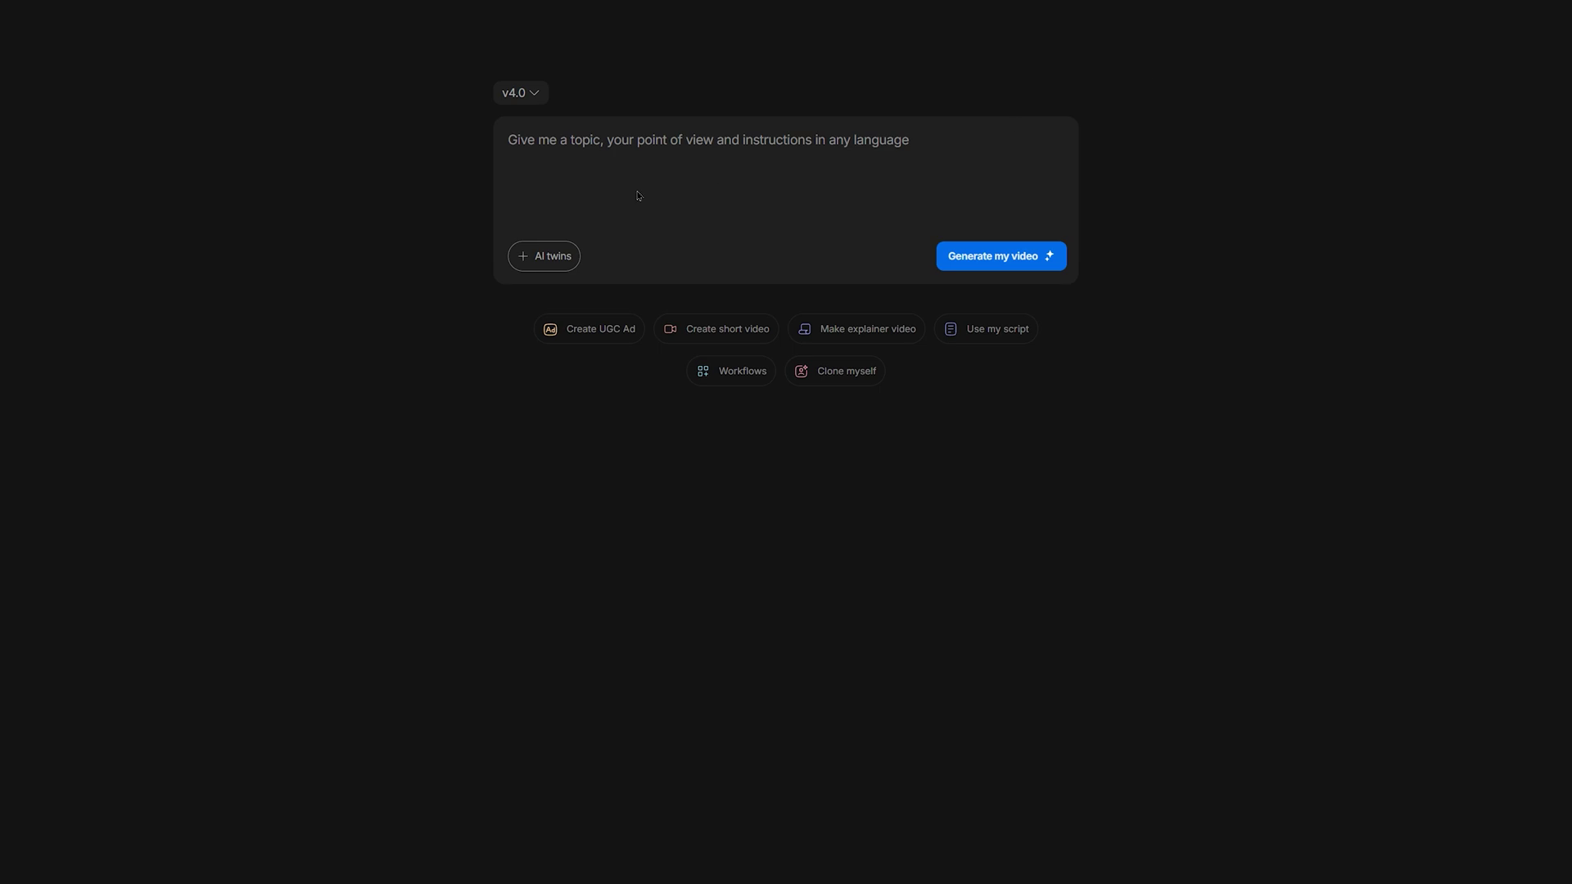
left_click(992, 330)
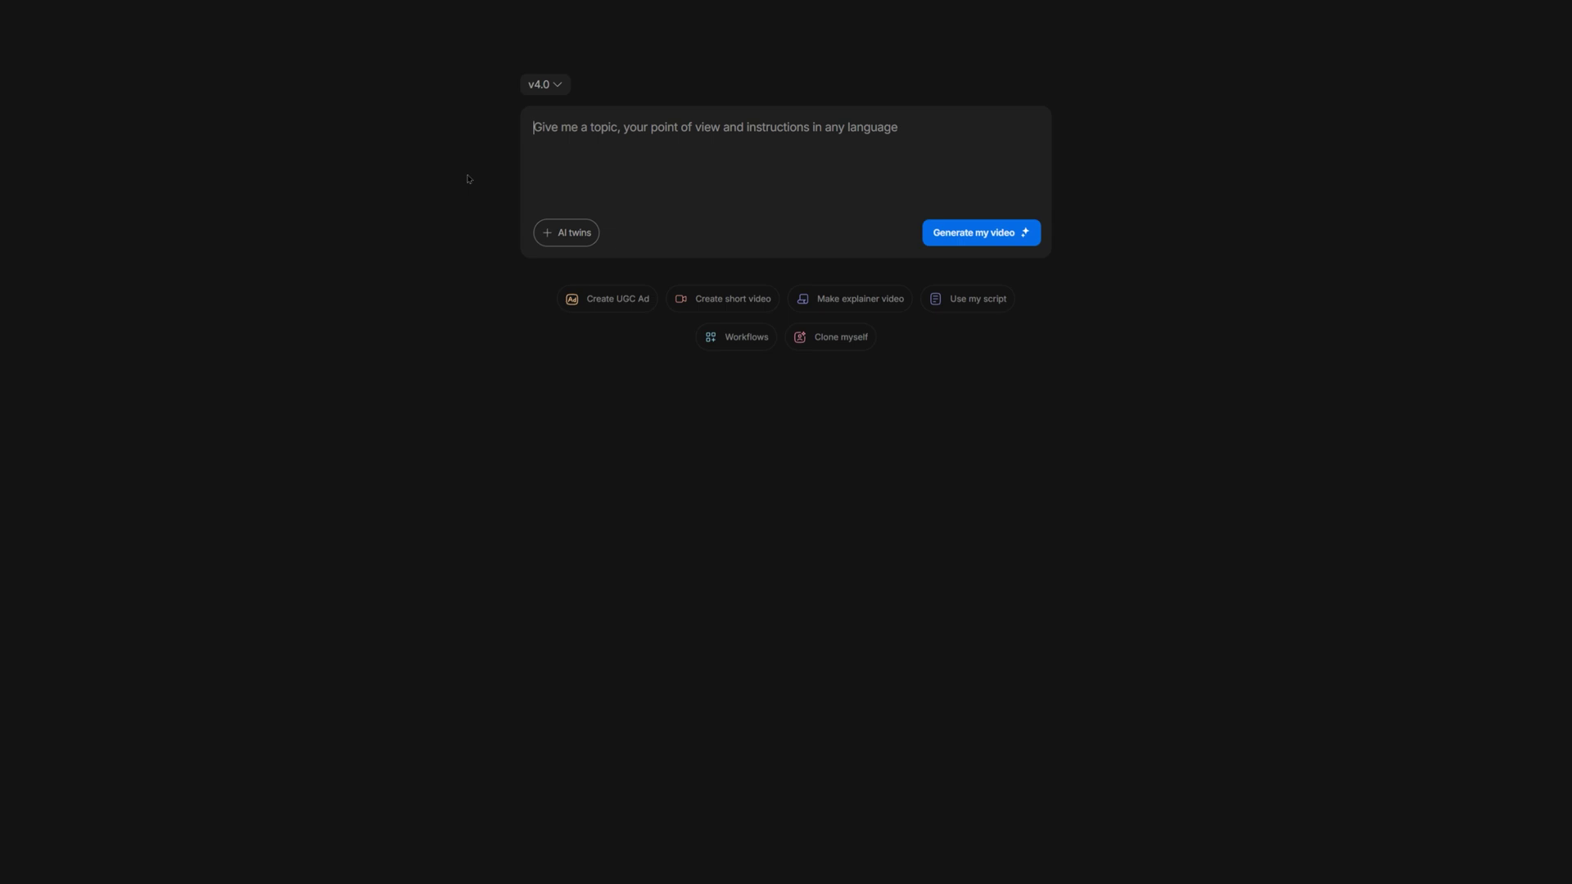
type("Create a sixty-second YouTube short about space exploration, specifically outside of the Milky Way. Use mysterious music that captures the vastness of space. Make sure to mention the first landing on the moon and future space colonization efforts")
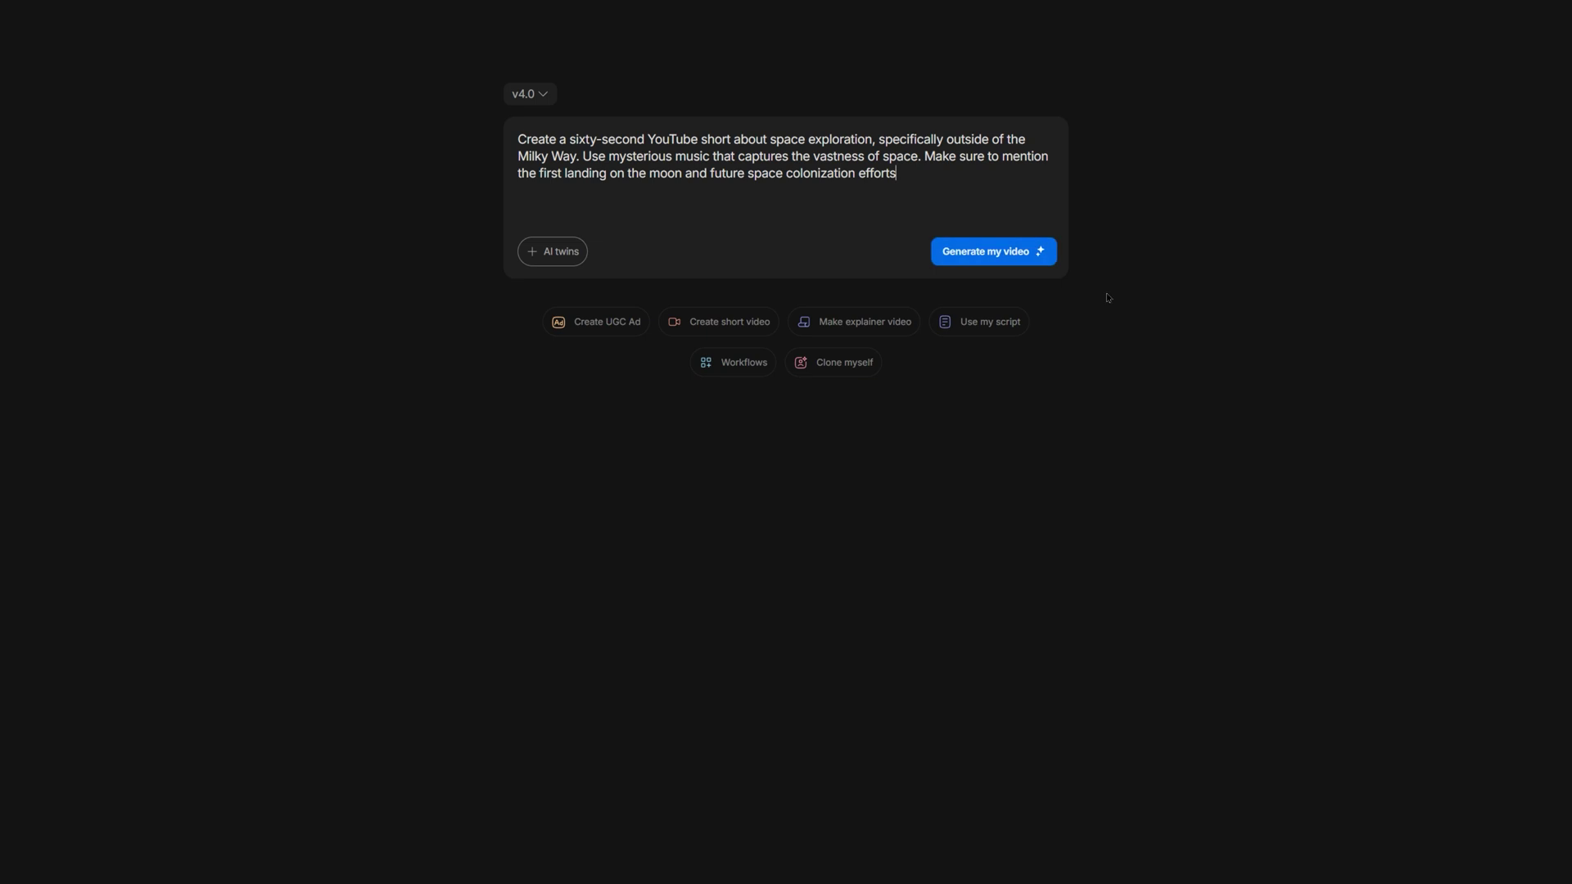
key("ctrl+a")
key("BackSpace")
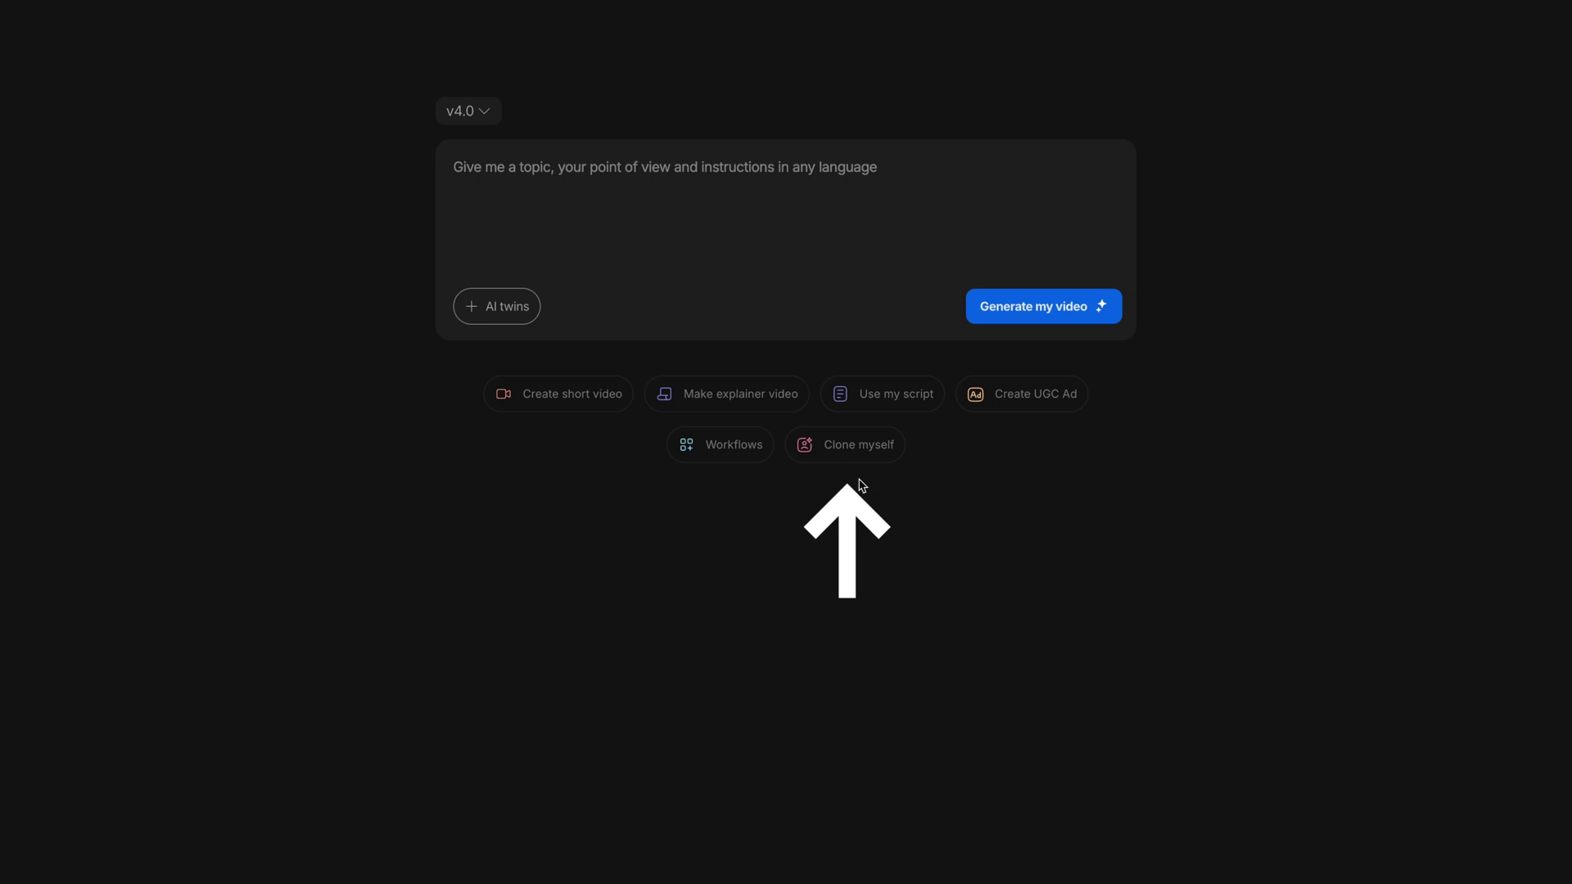
Step: Start a voice-only clone and upload the recording sample
left_click(864, 489)
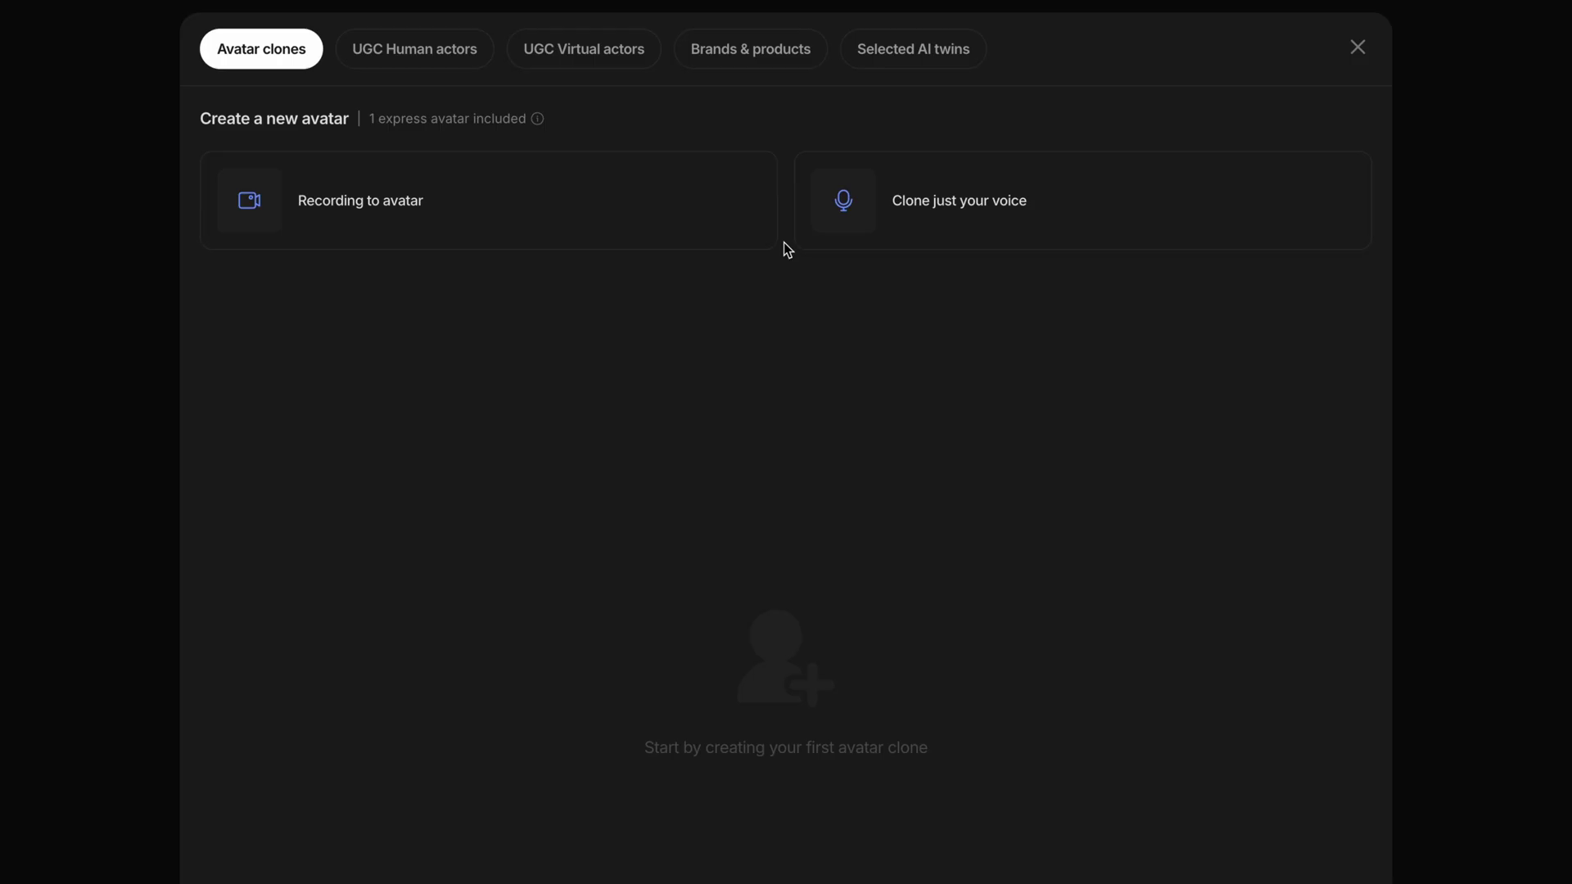
left_click(897, 205)
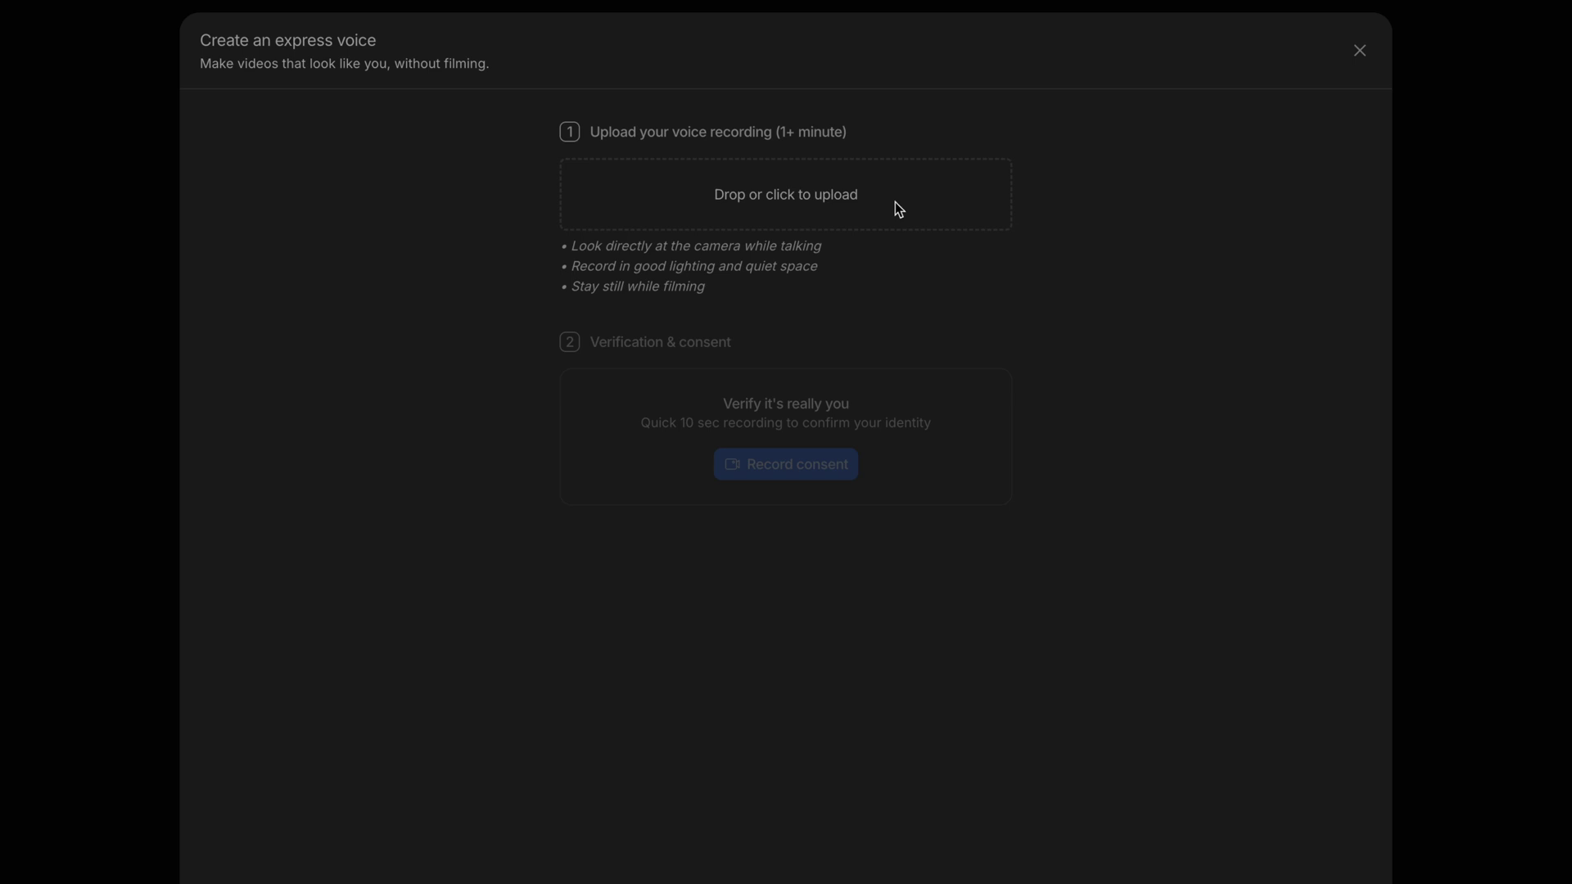
left_click(896, 201)
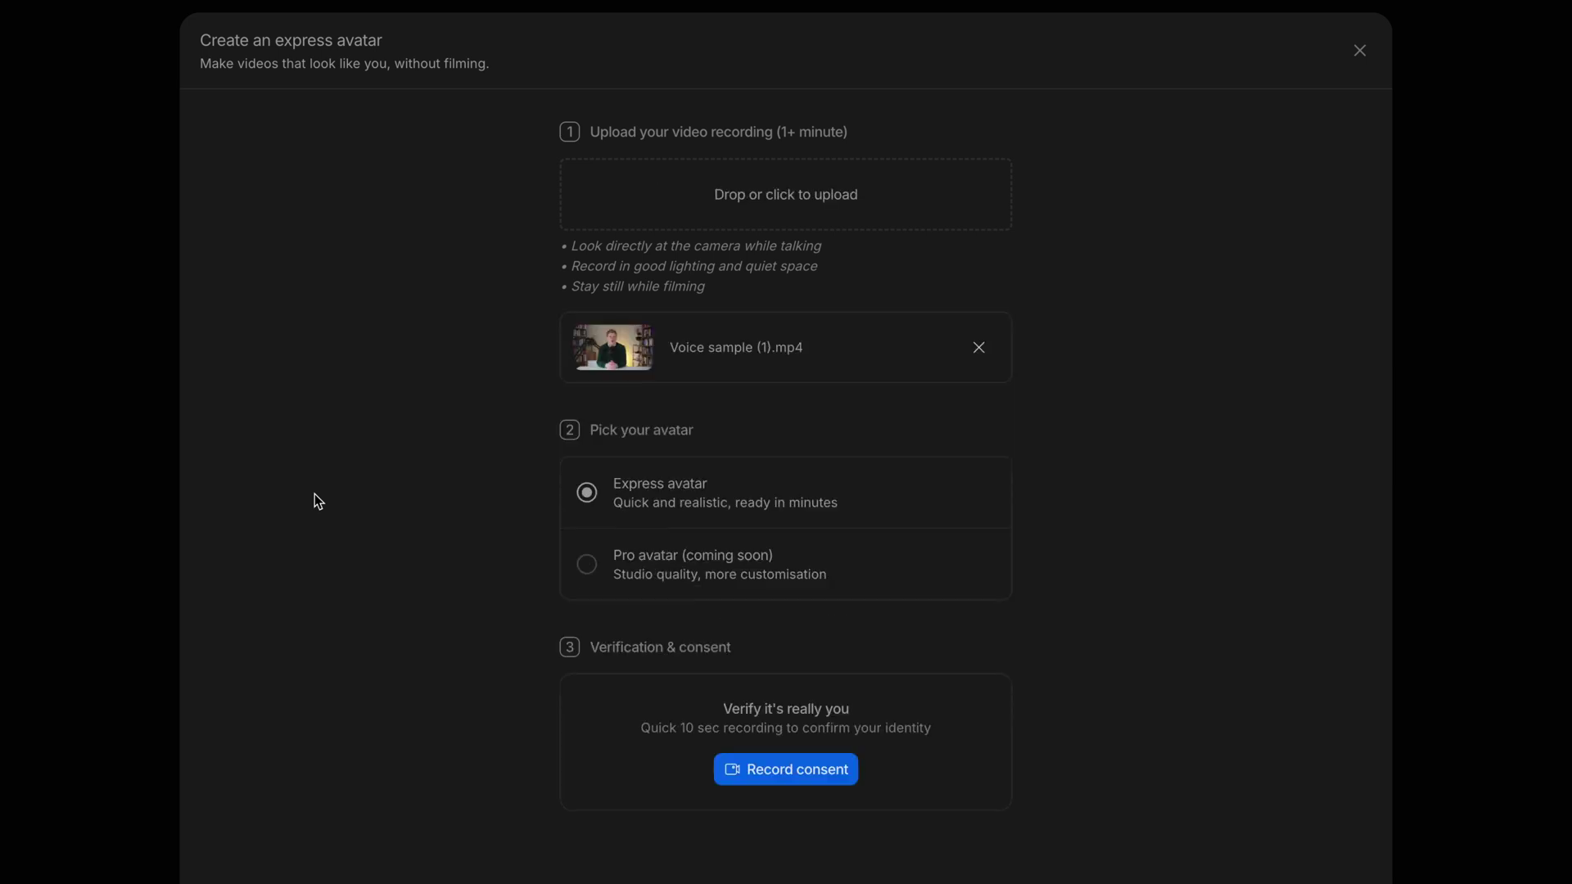
Step: Record and submit the consent video, then attach the new avatar as the AI twin
left_click(799, 781)
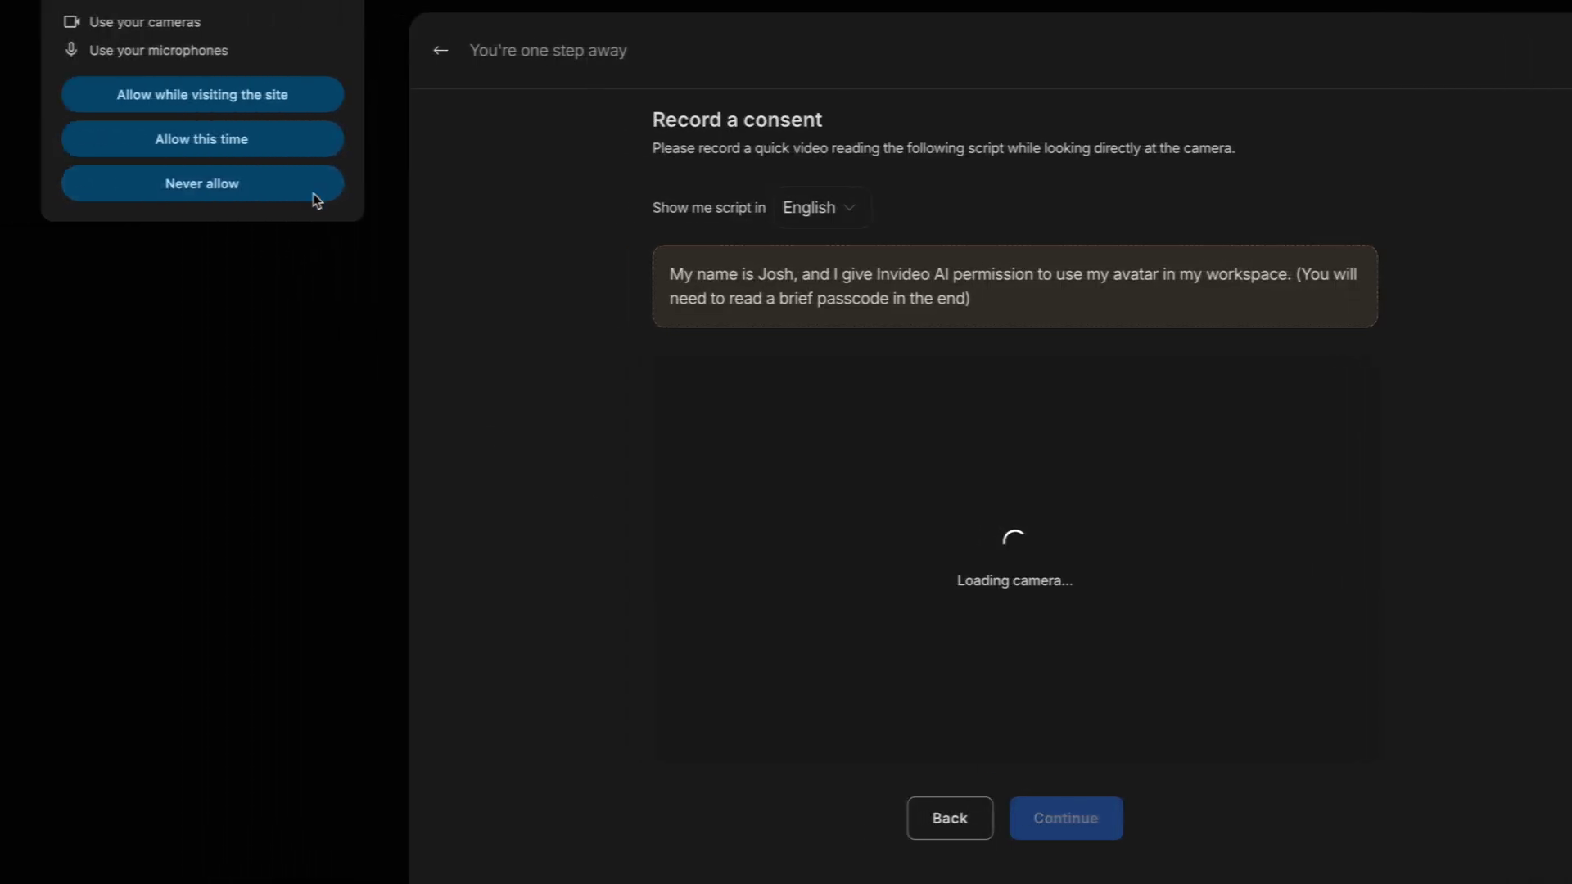
left_click(298, 149)
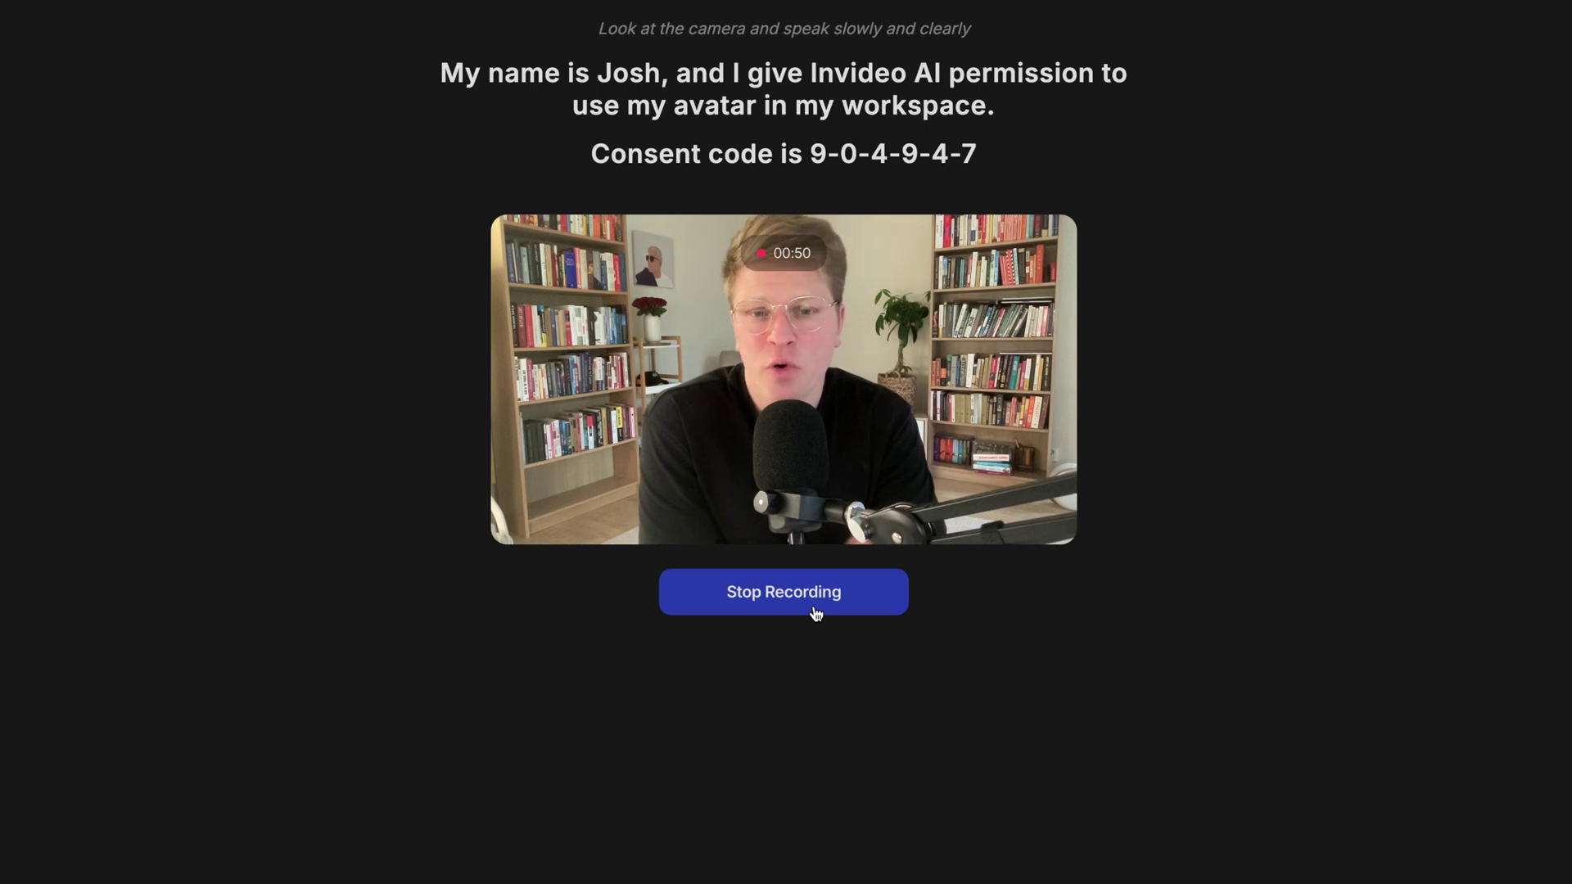
left_click(814, 610)
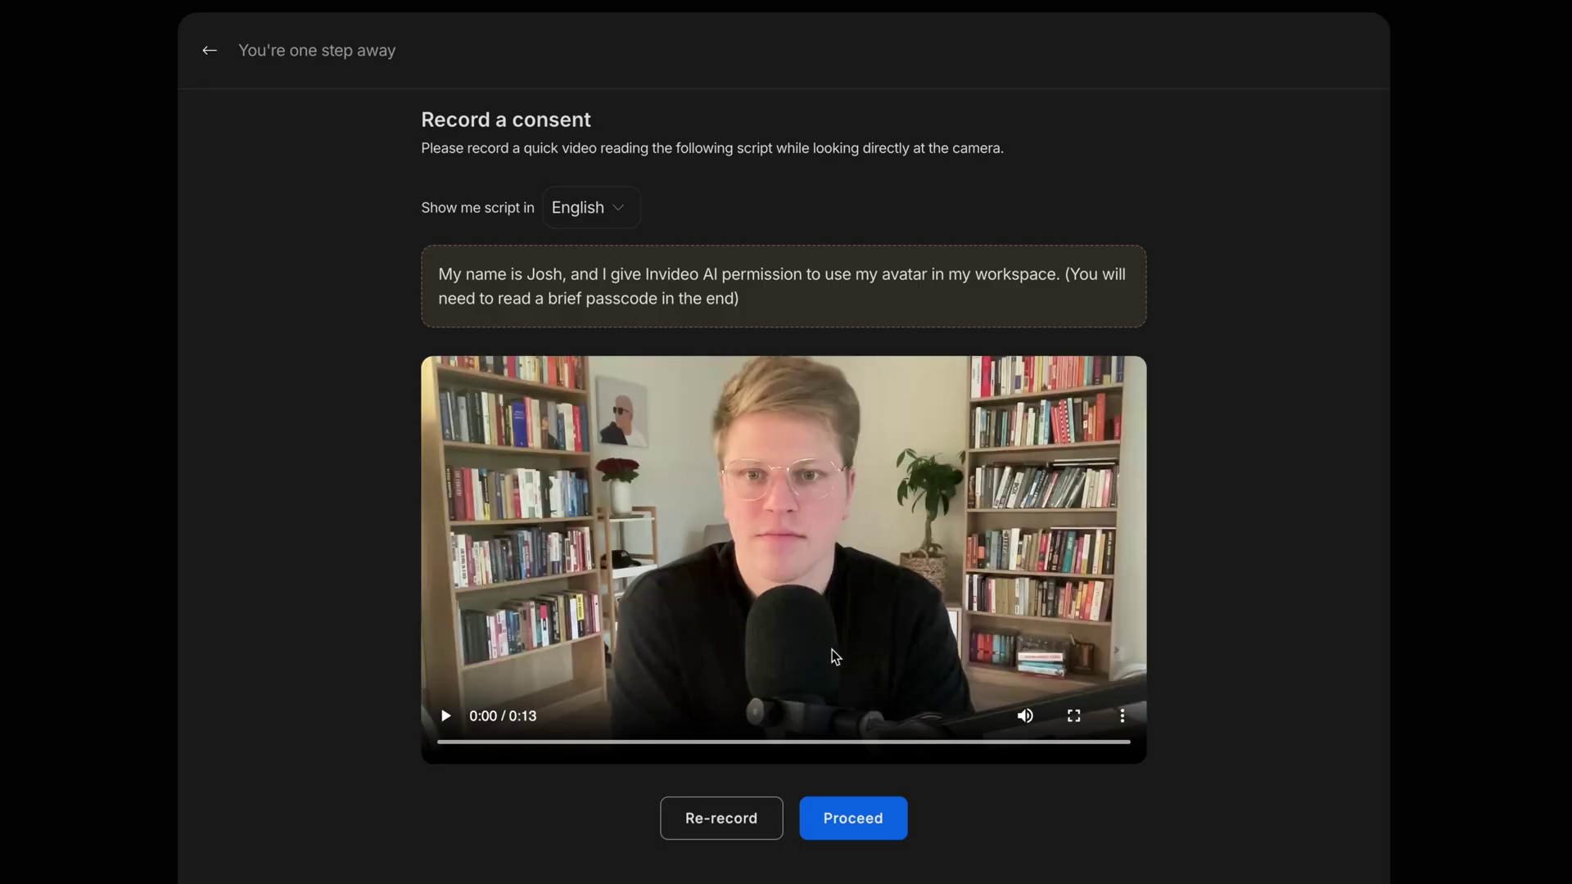
left_click(889, 839)
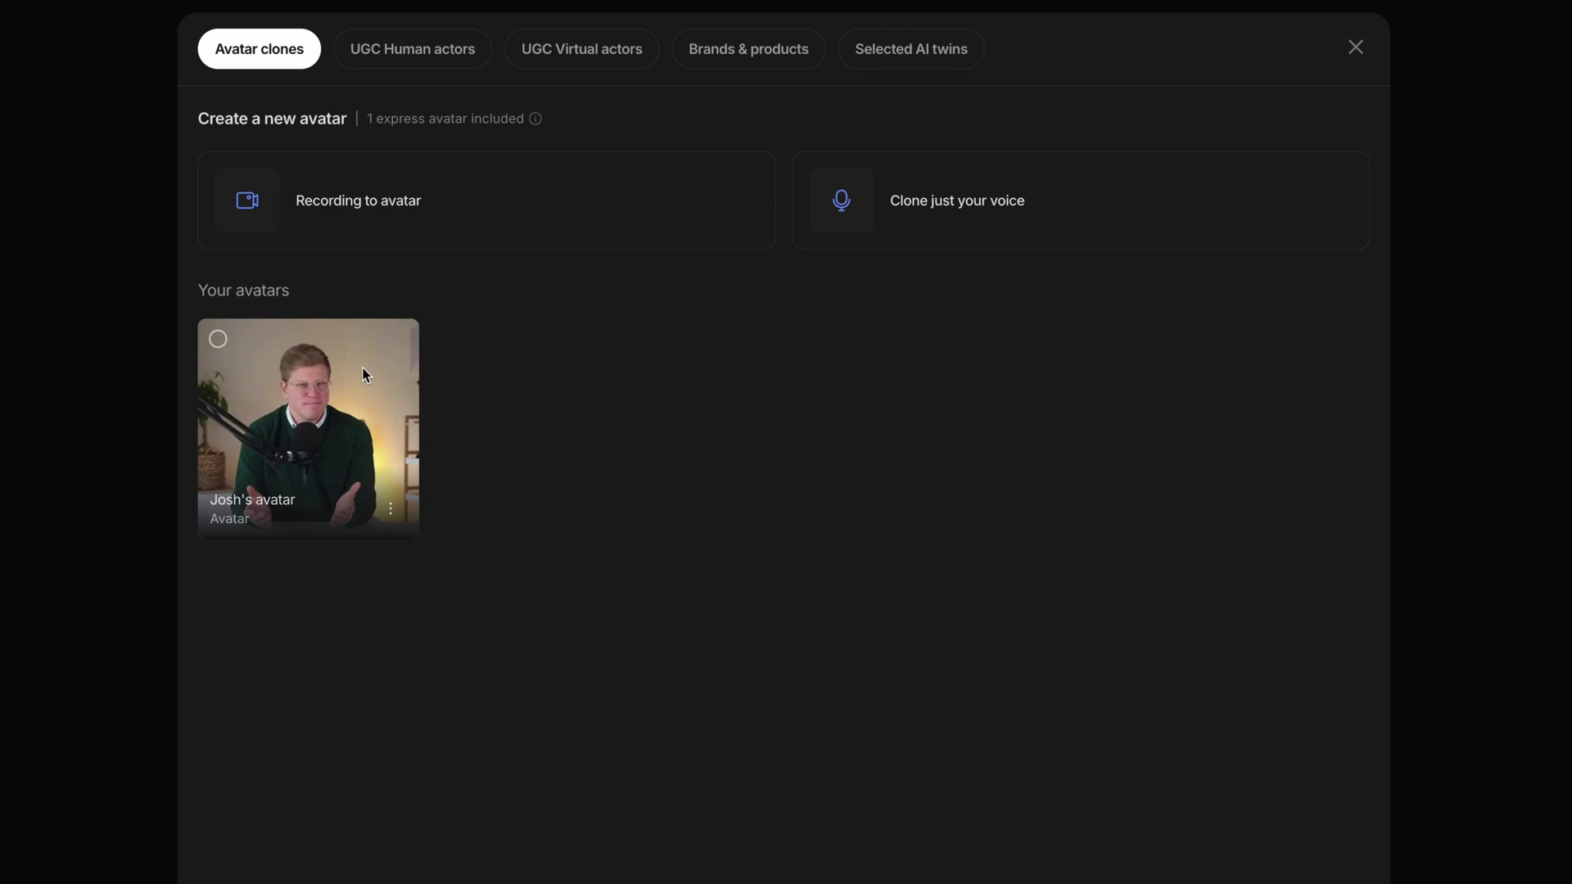
left_click(365, 369)
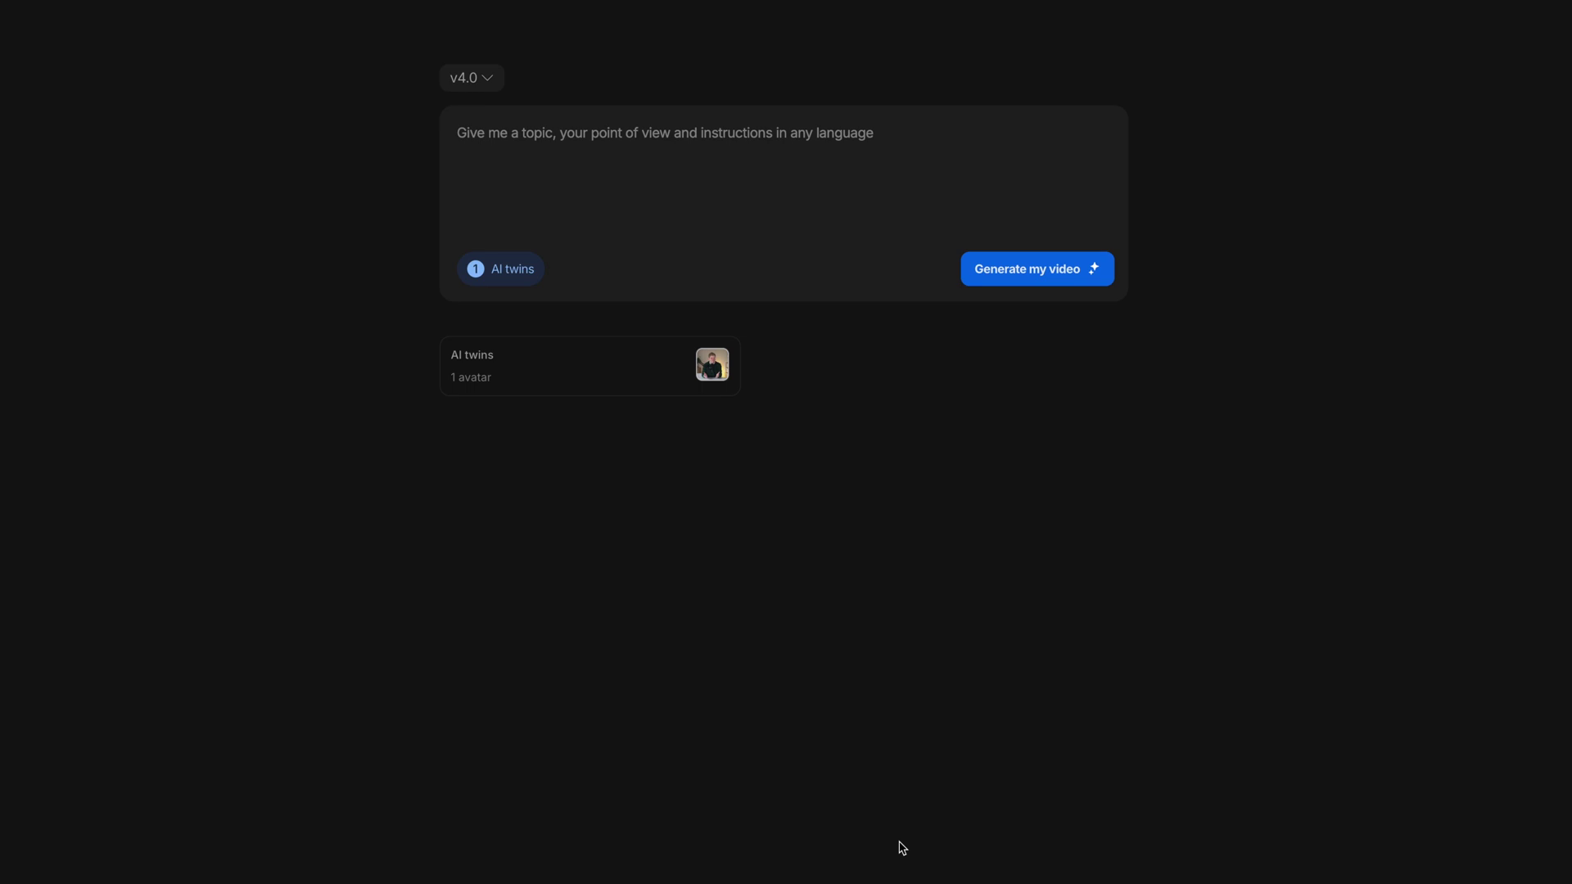
Step: Paste the sixty-second space exploration prompt into the prompt box and generate the video
left_click(728, 160)
type("Create a sixty-second YouTube short about space exploration, specifically outside of the Milky Way. Use mysterious music that captures the vastness of space. Make sure to mention the first landing on the moon and future space colonization efforts")
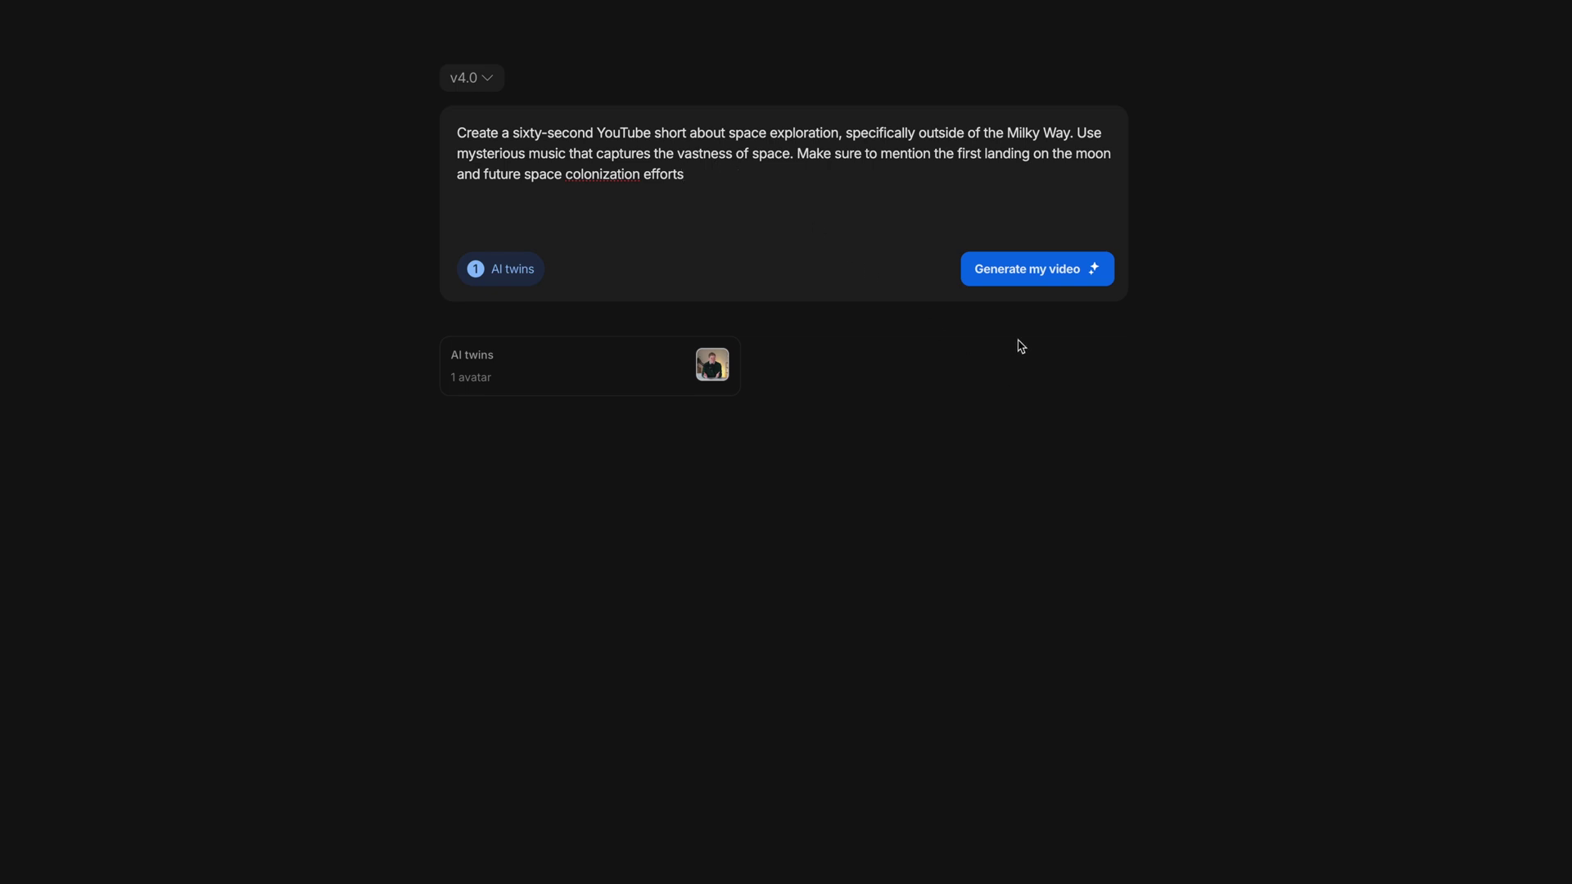
left_click(1024, 277)
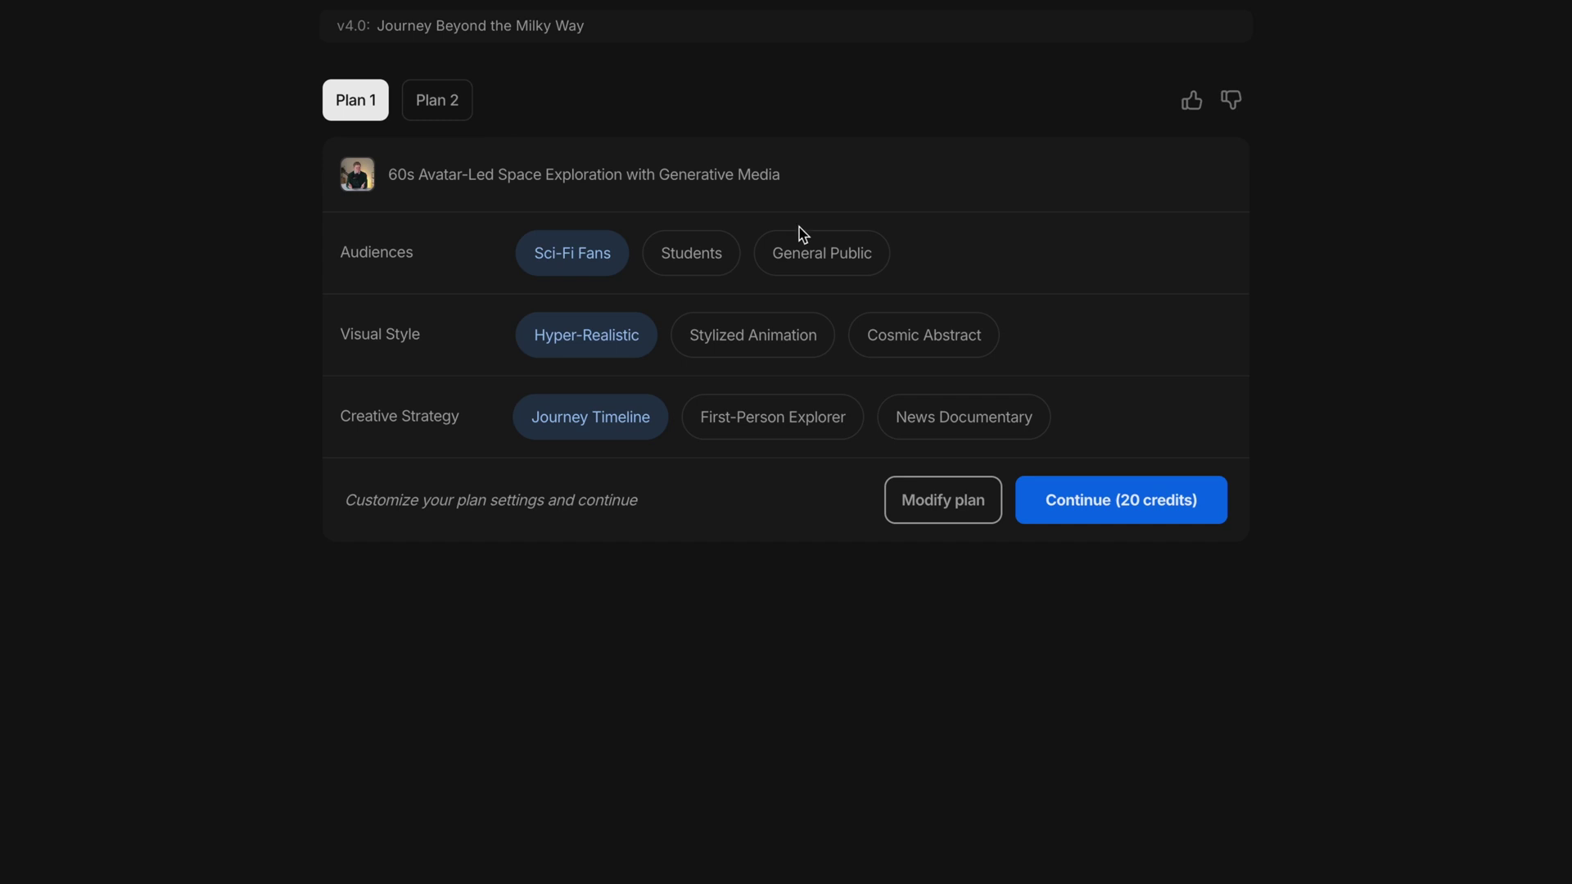
Step: Target the General Public, choose the free stock media option, and start generation
left_click(825, 272)
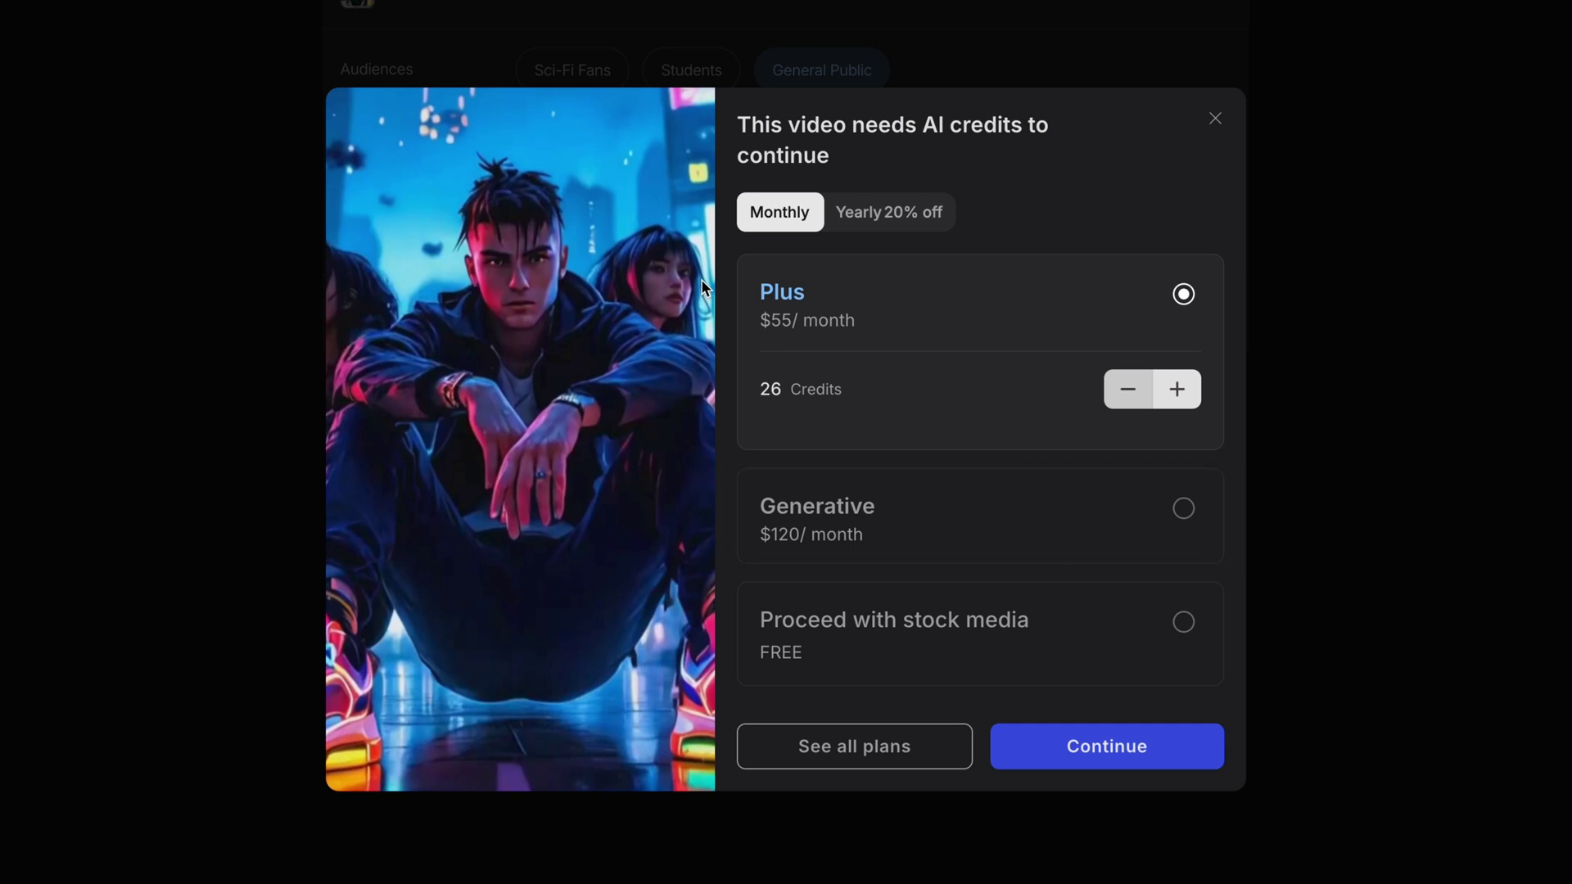
left_click(1183, 623)
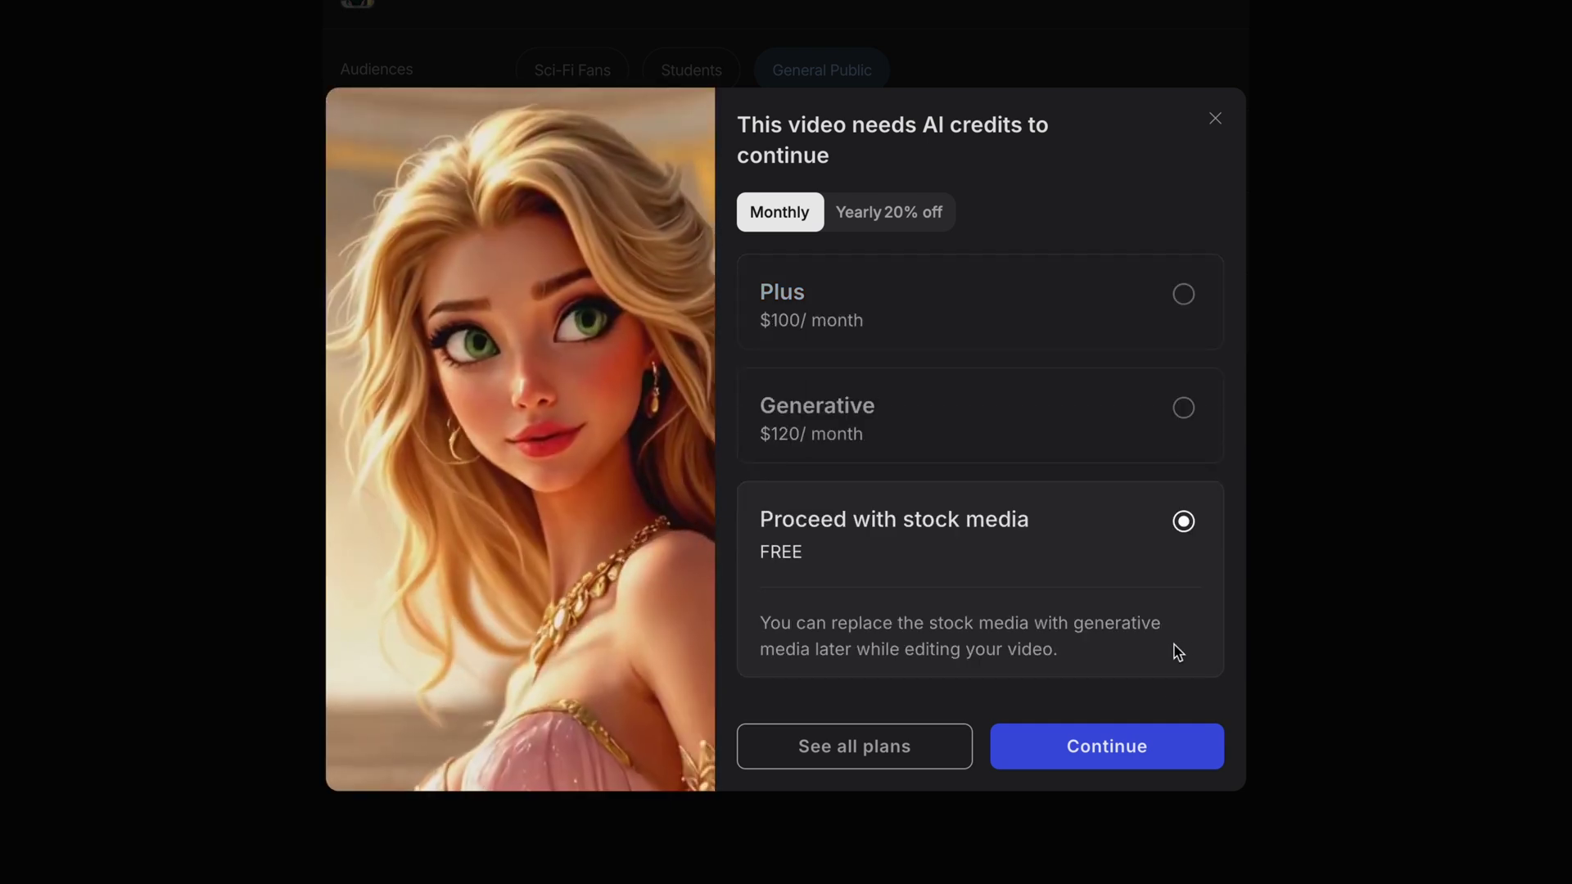
left_click(1179, 747)
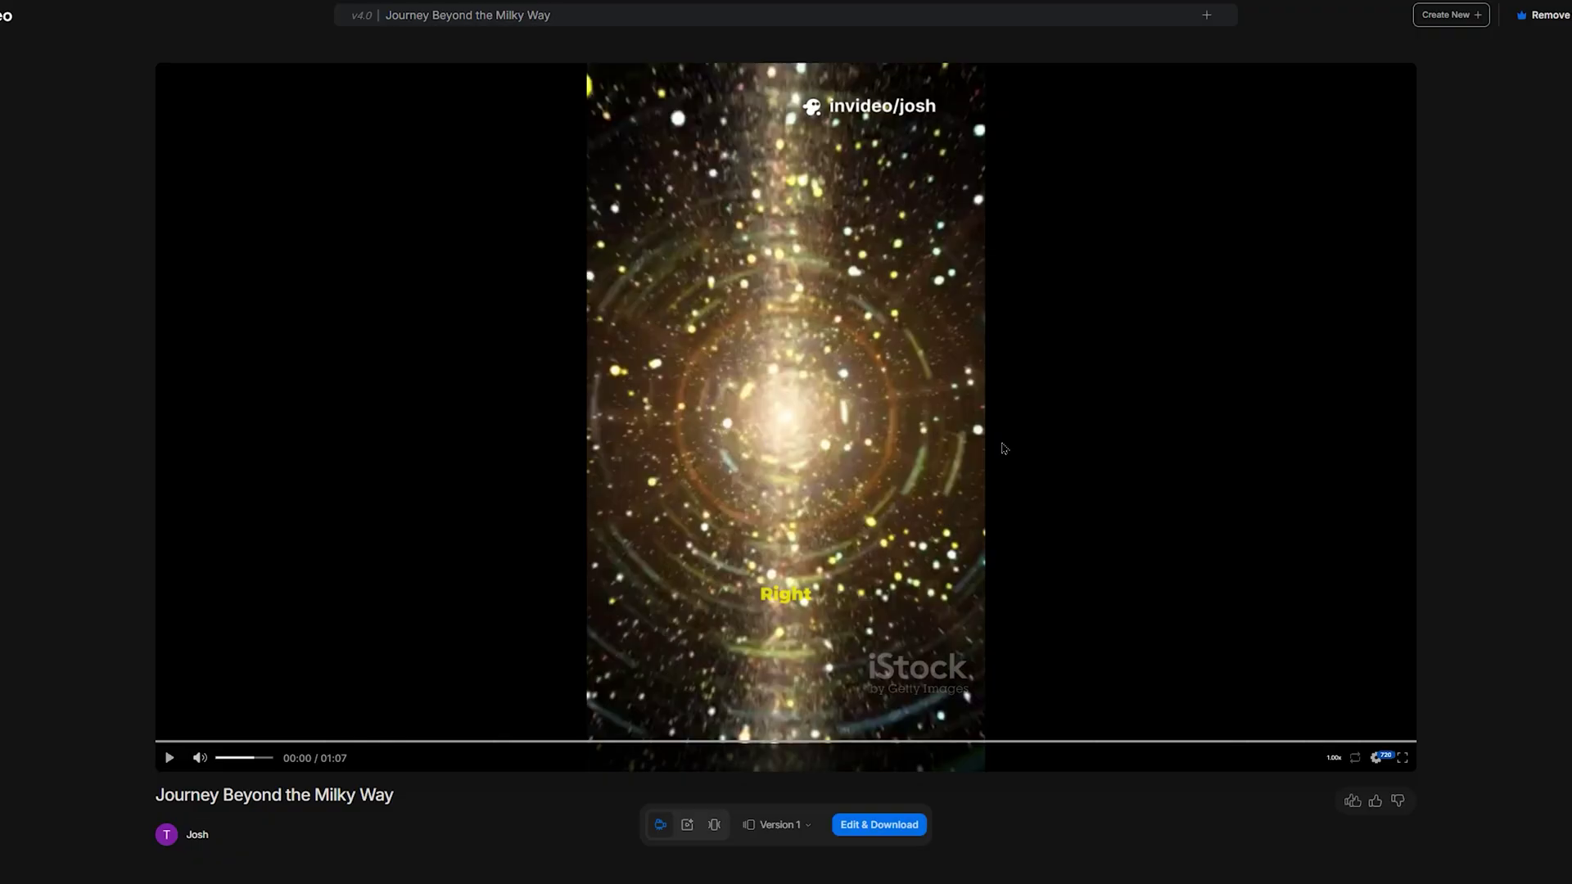
Step: Play the video, then send a command rewriting its first five seconds about the moon landing in past tense
left_click(1004, 449)
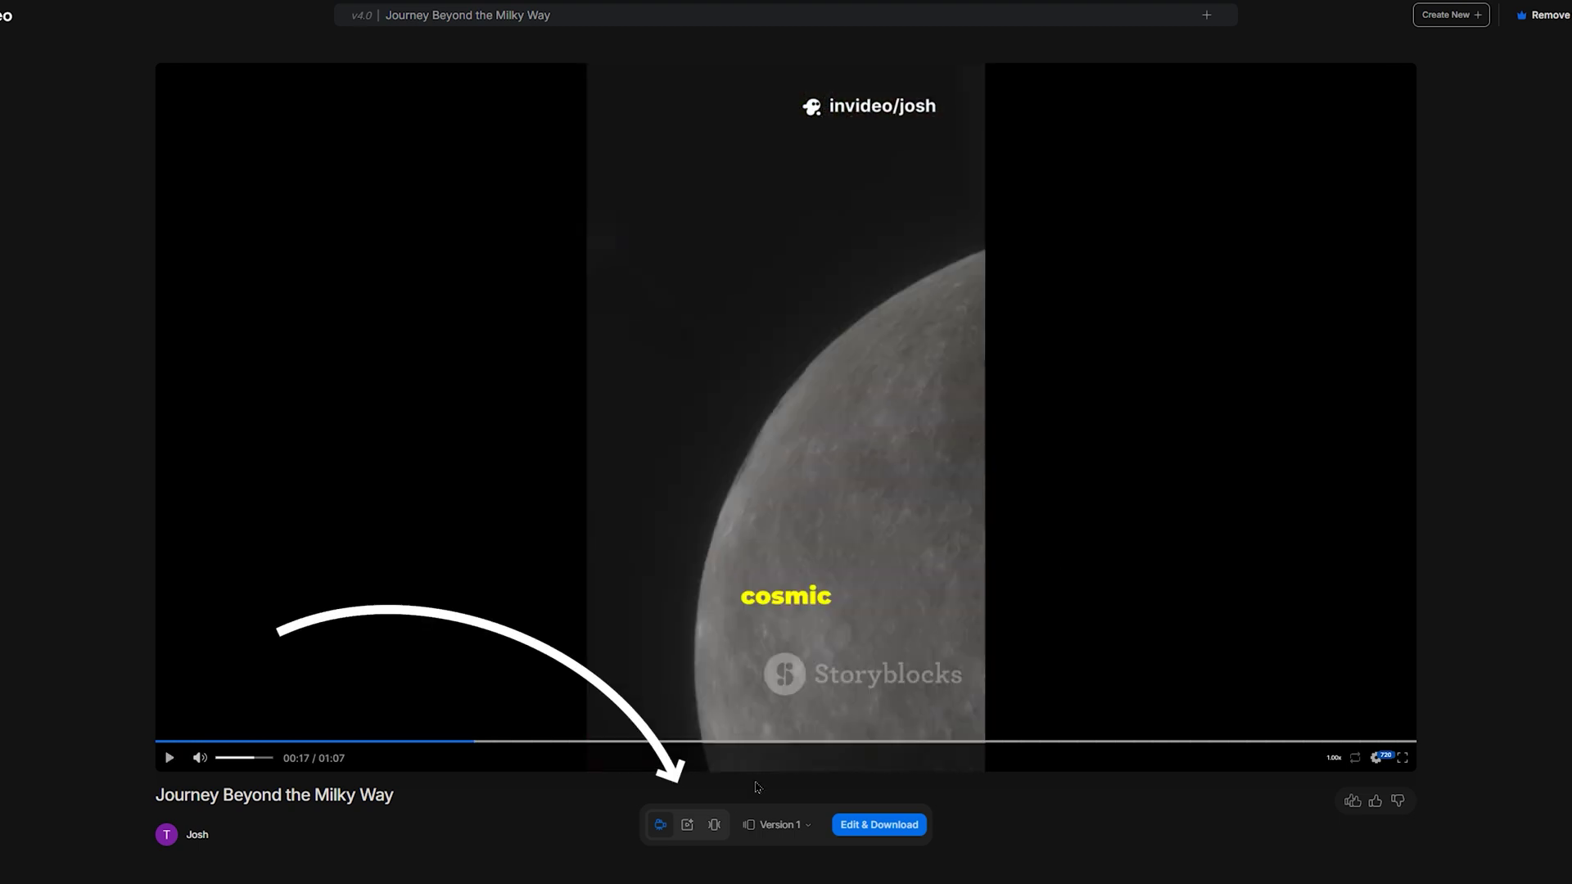
left_click(687, 824)
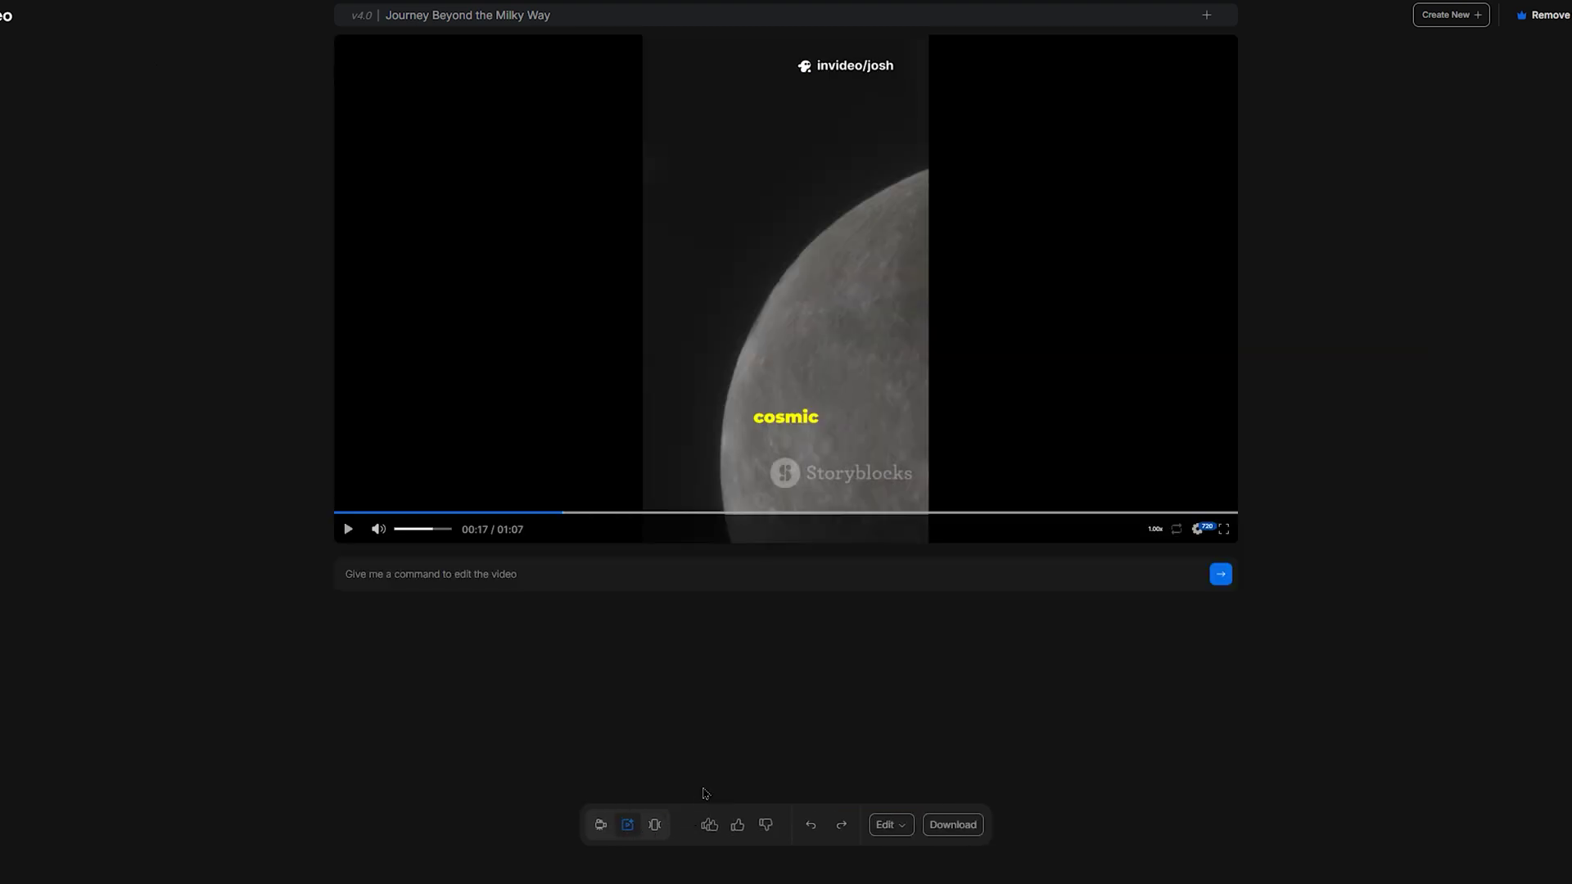
left_click(575, 579)
type("rewrite the first five seconds of the video and be sure to talk about the moon landing in past tense")
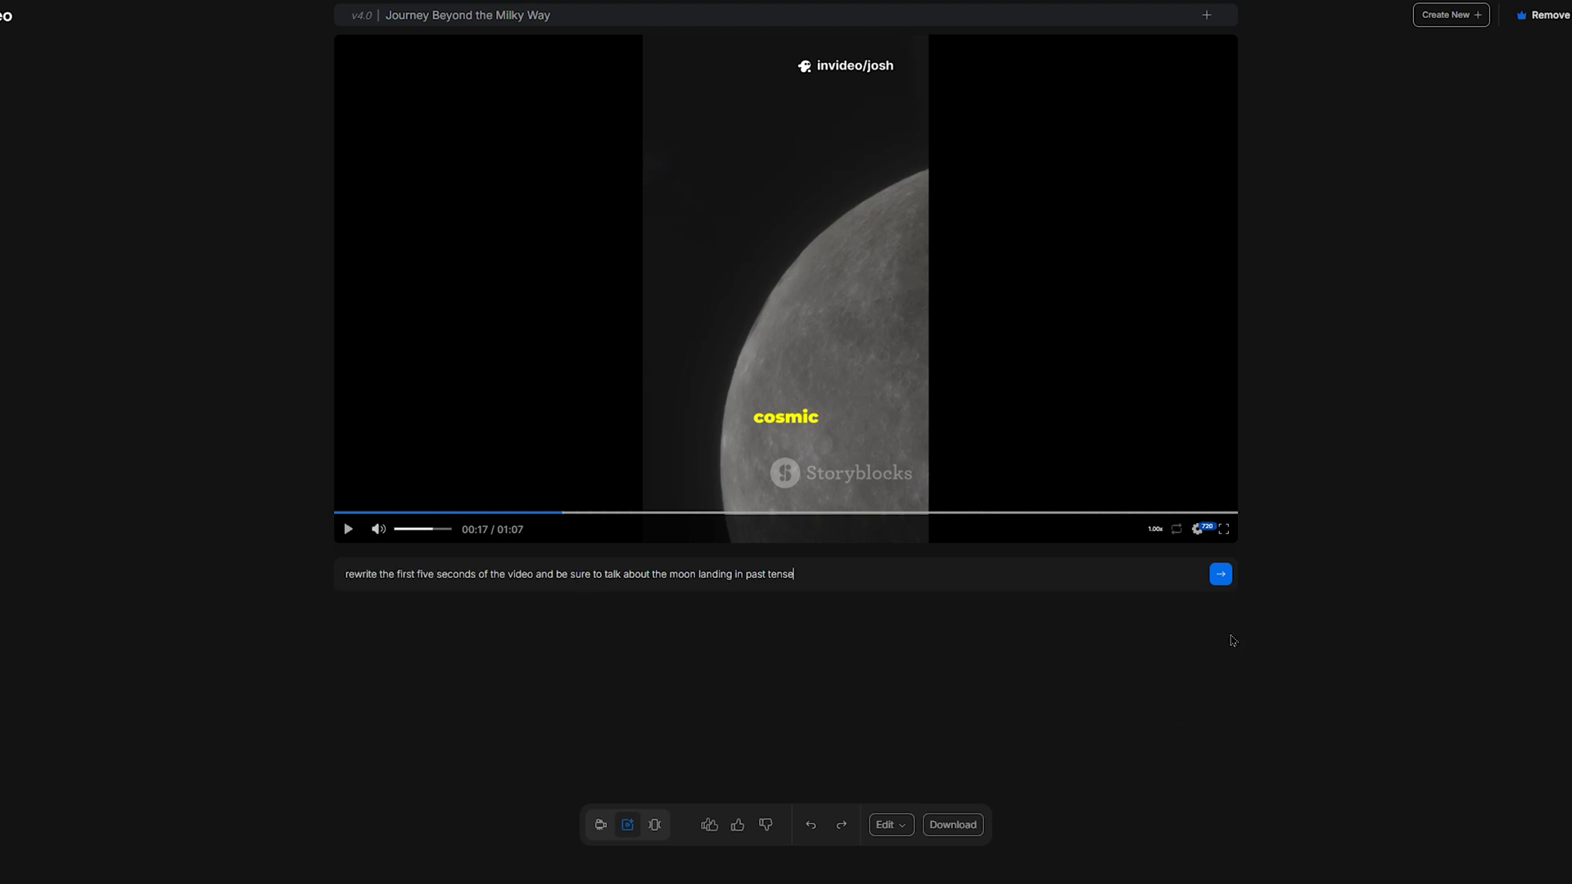
left_click(1222, 575)
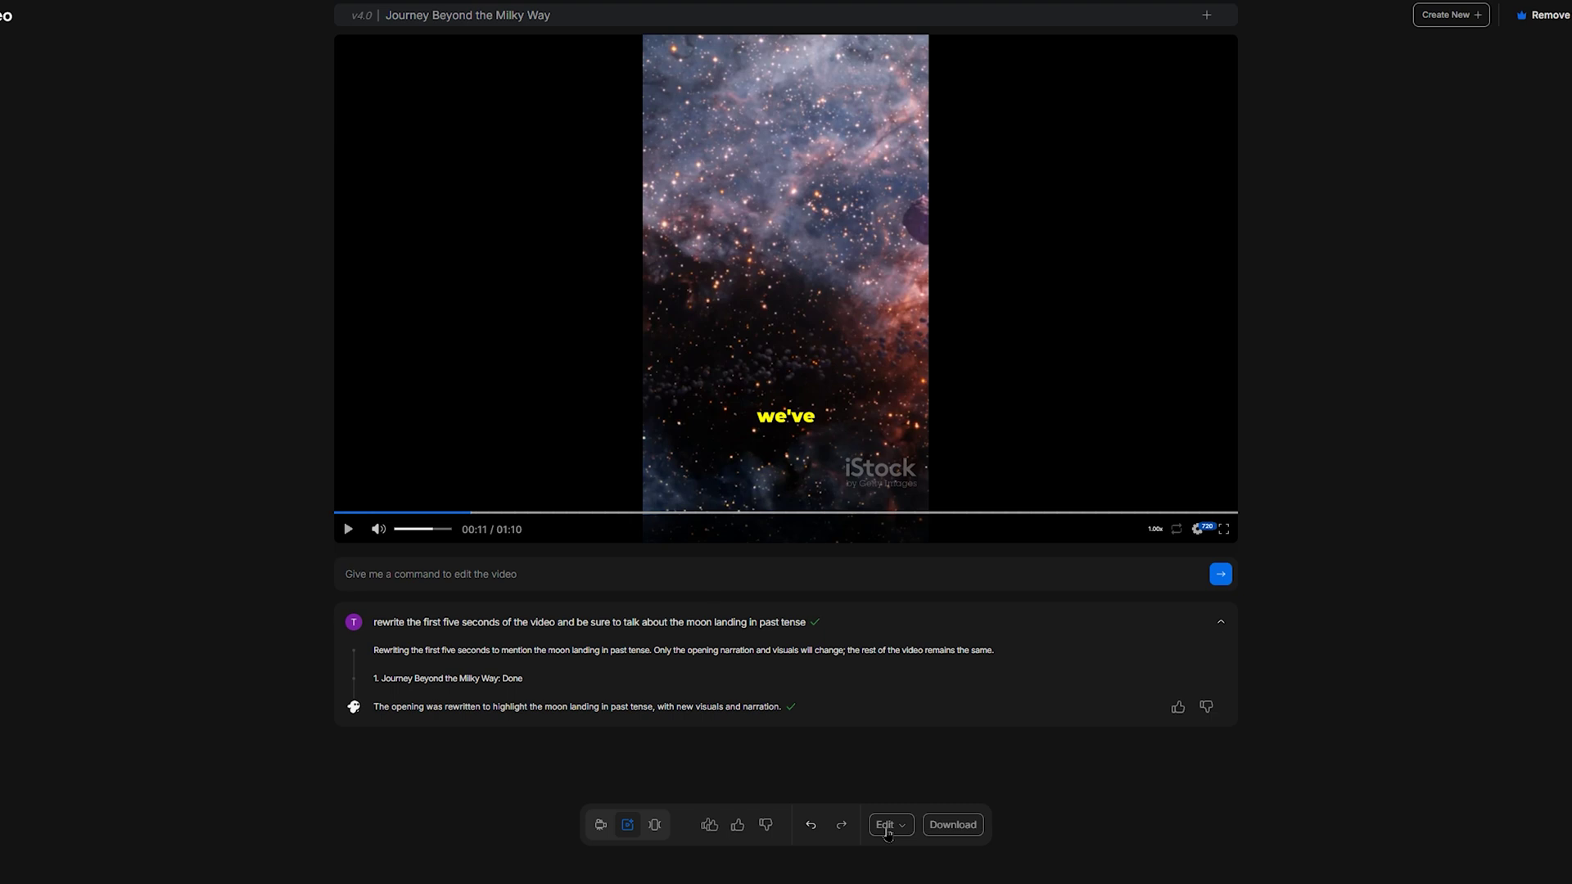
left_click(886, 827)
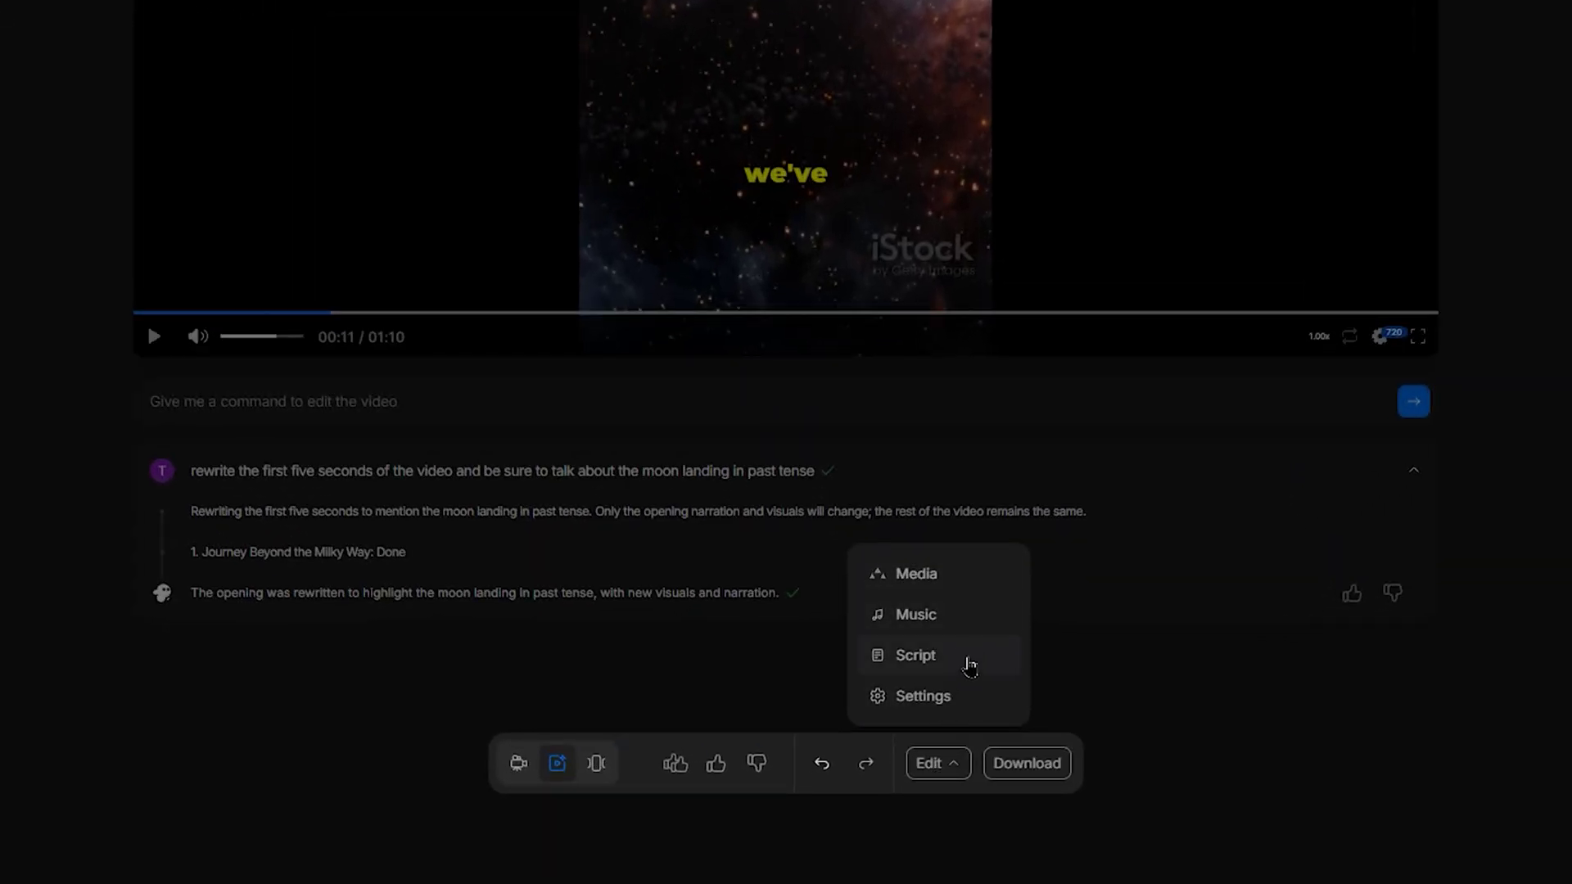
Step: Replace script lines 1–2 with Armstrong sentences, the second ending 'it was only the beginning', and save
left_click(942, 659)
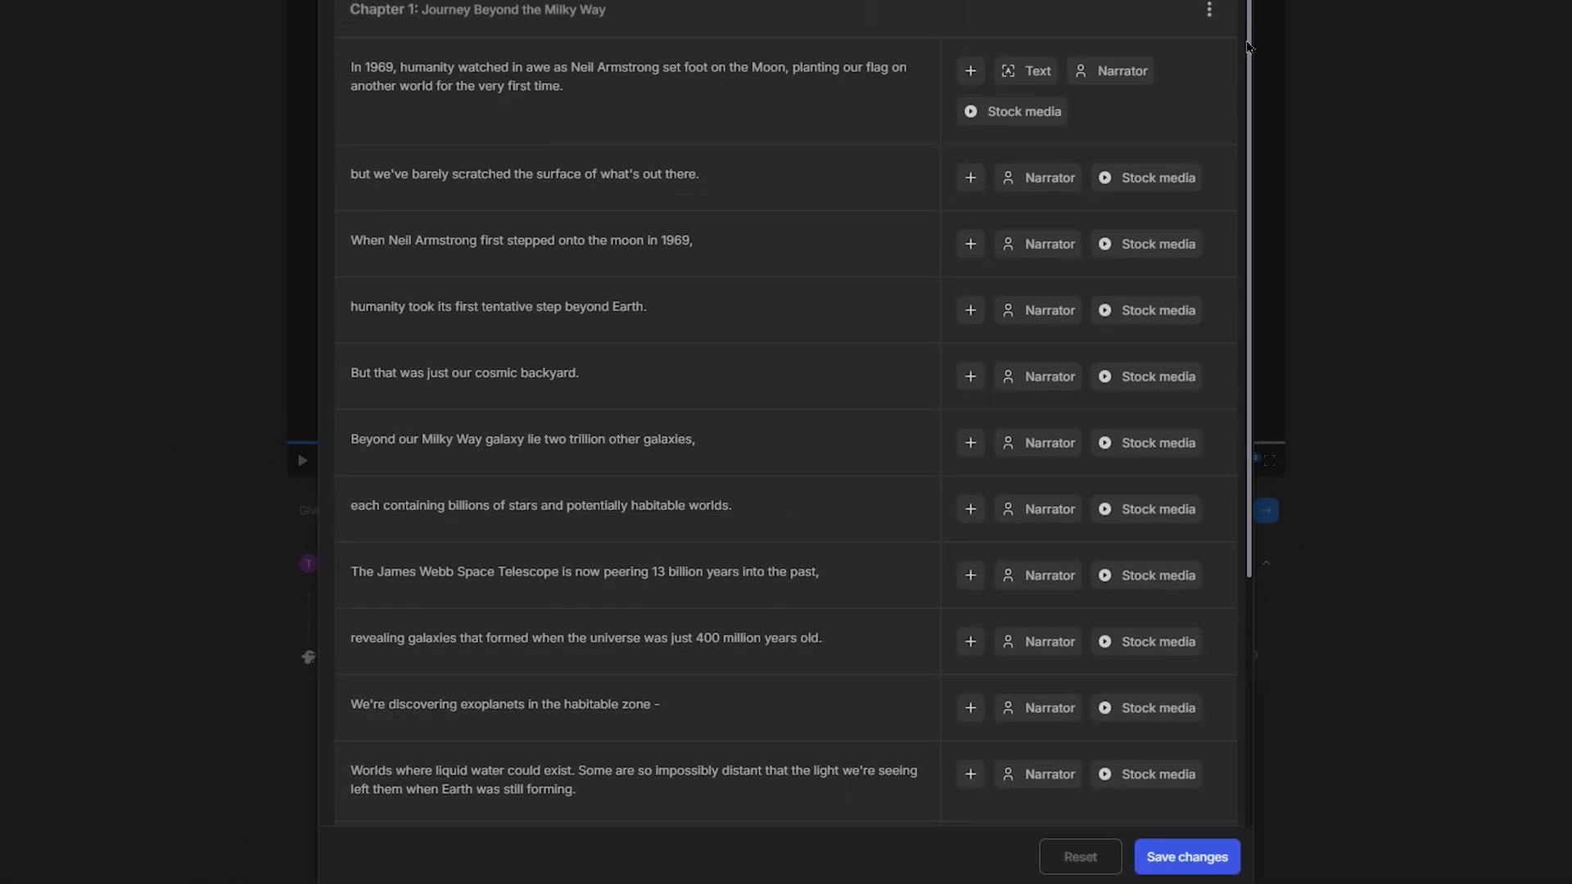
triple_click(632, 123)
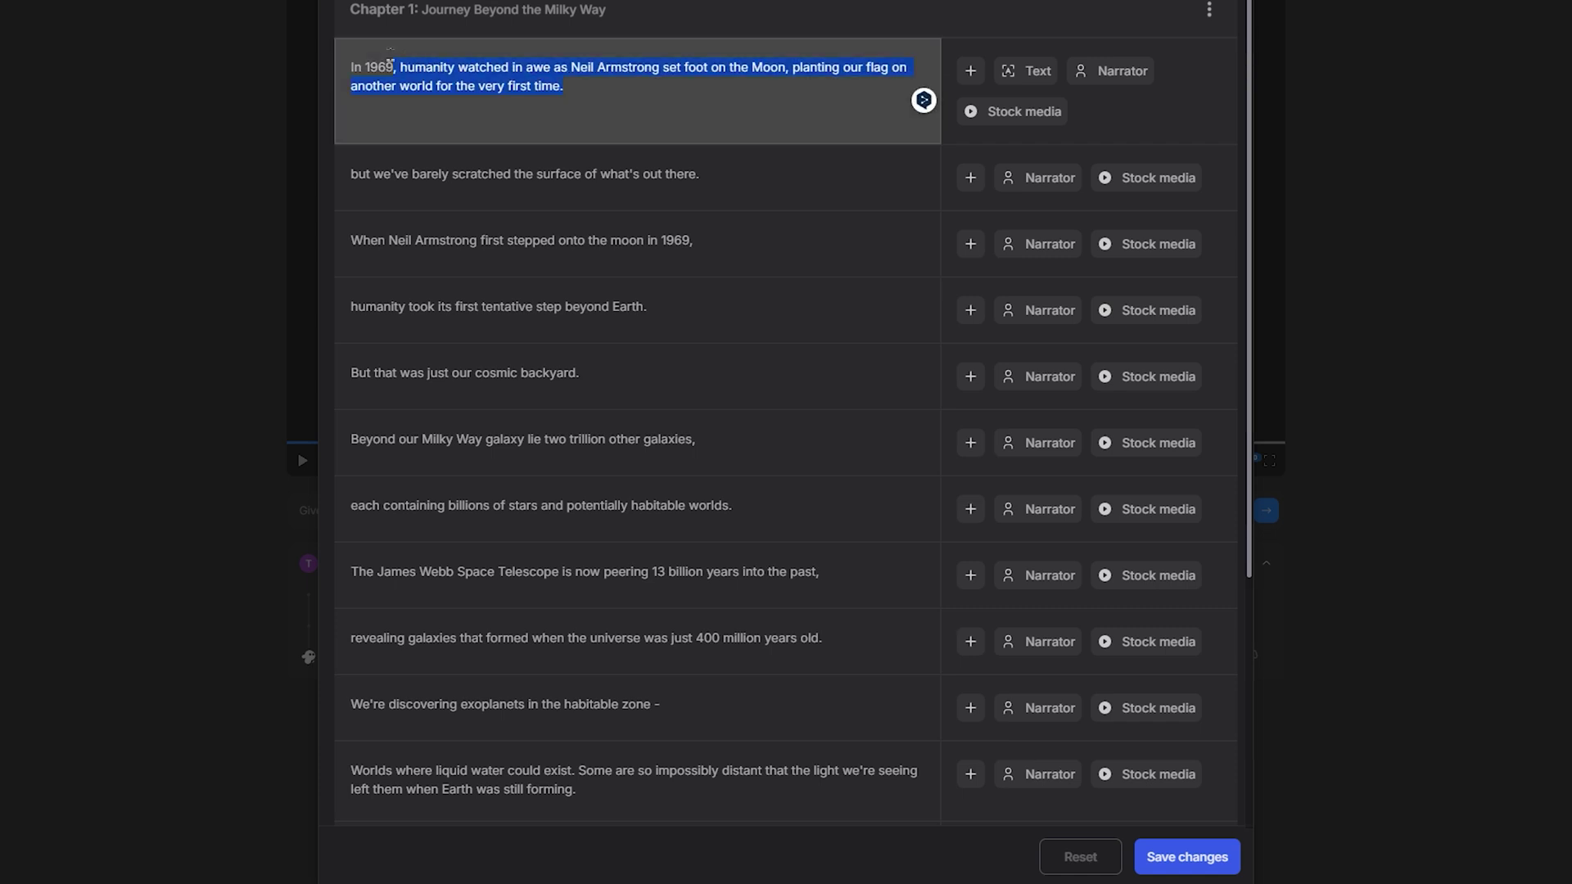
type("When Neil Armstrong became the first person to walk on the moon in 1969, tens of millions around the world watched the event live")
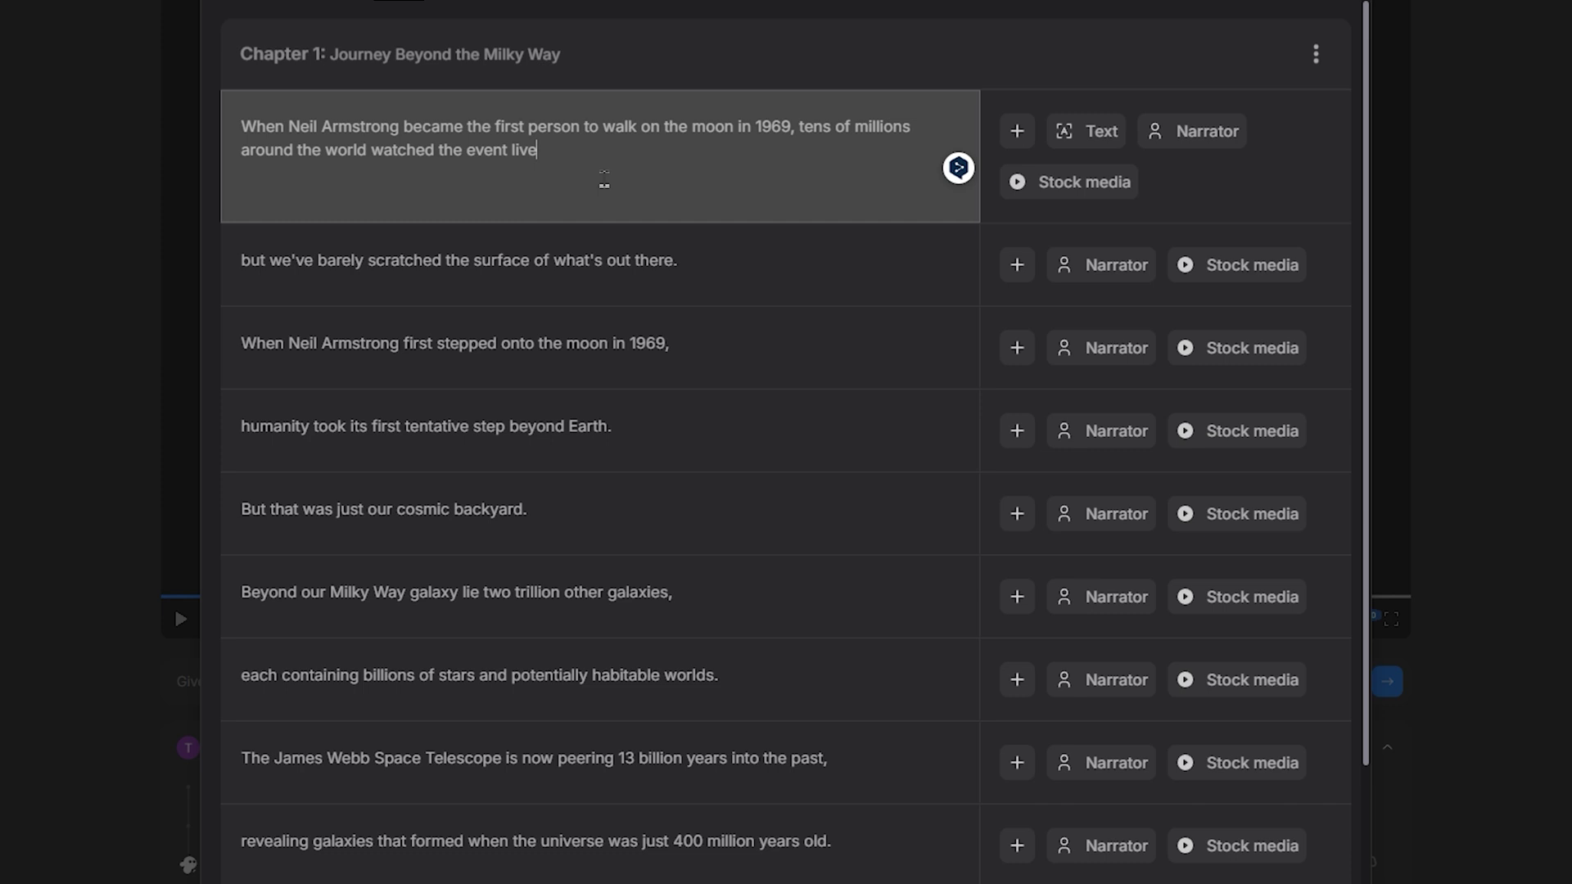
left_click(741, 262)
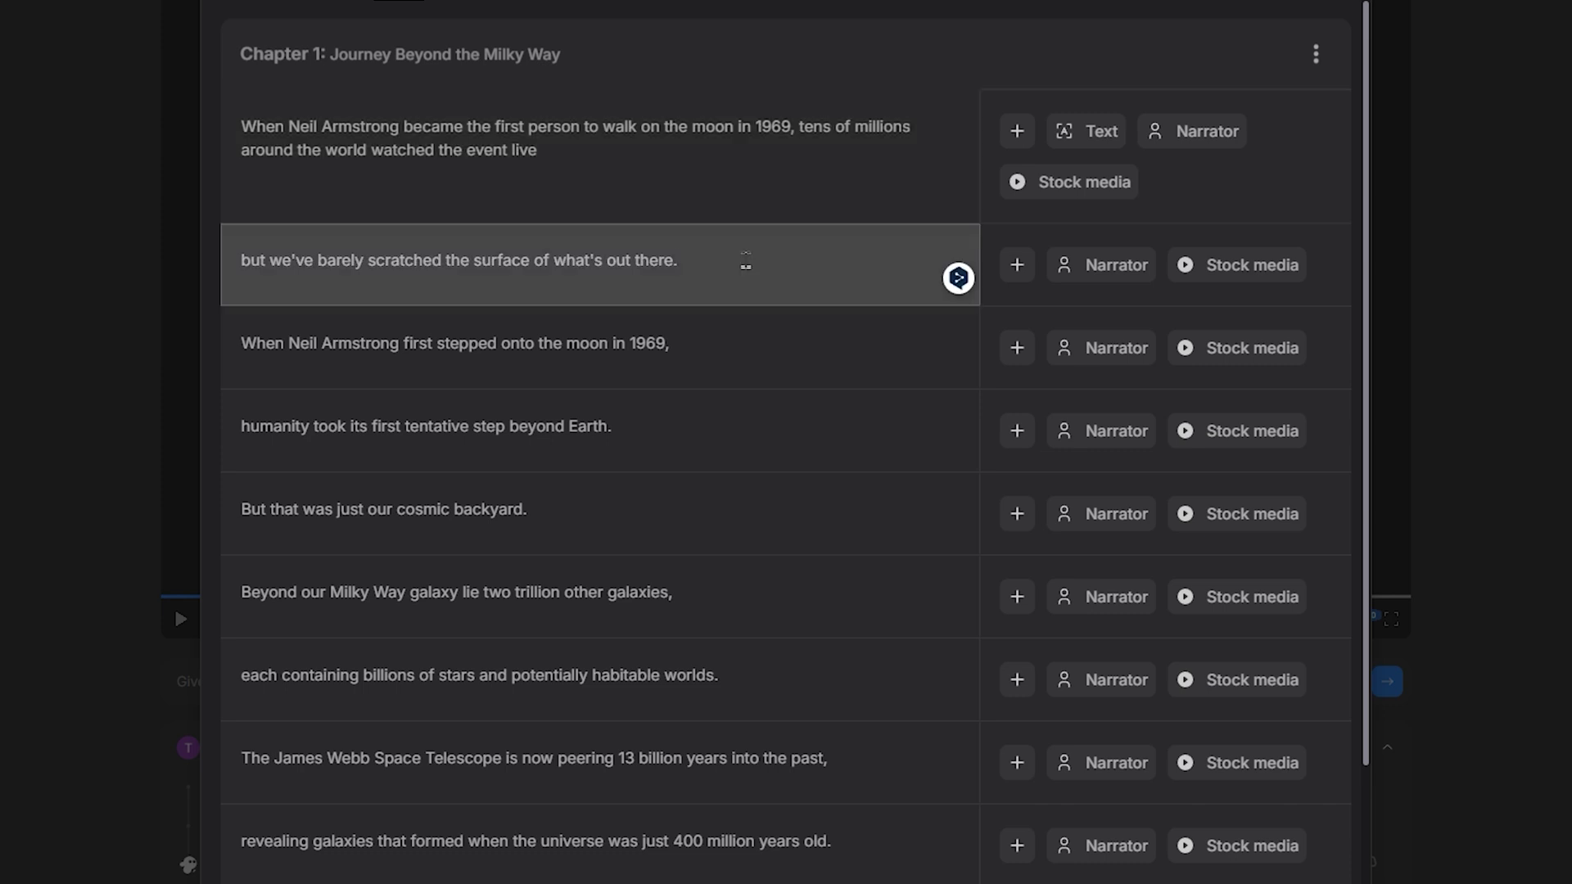
key("ctrl+a")
key("BackSpace")
type("Armstrong’s giant leap inspired a generation—and it was only the beginning")
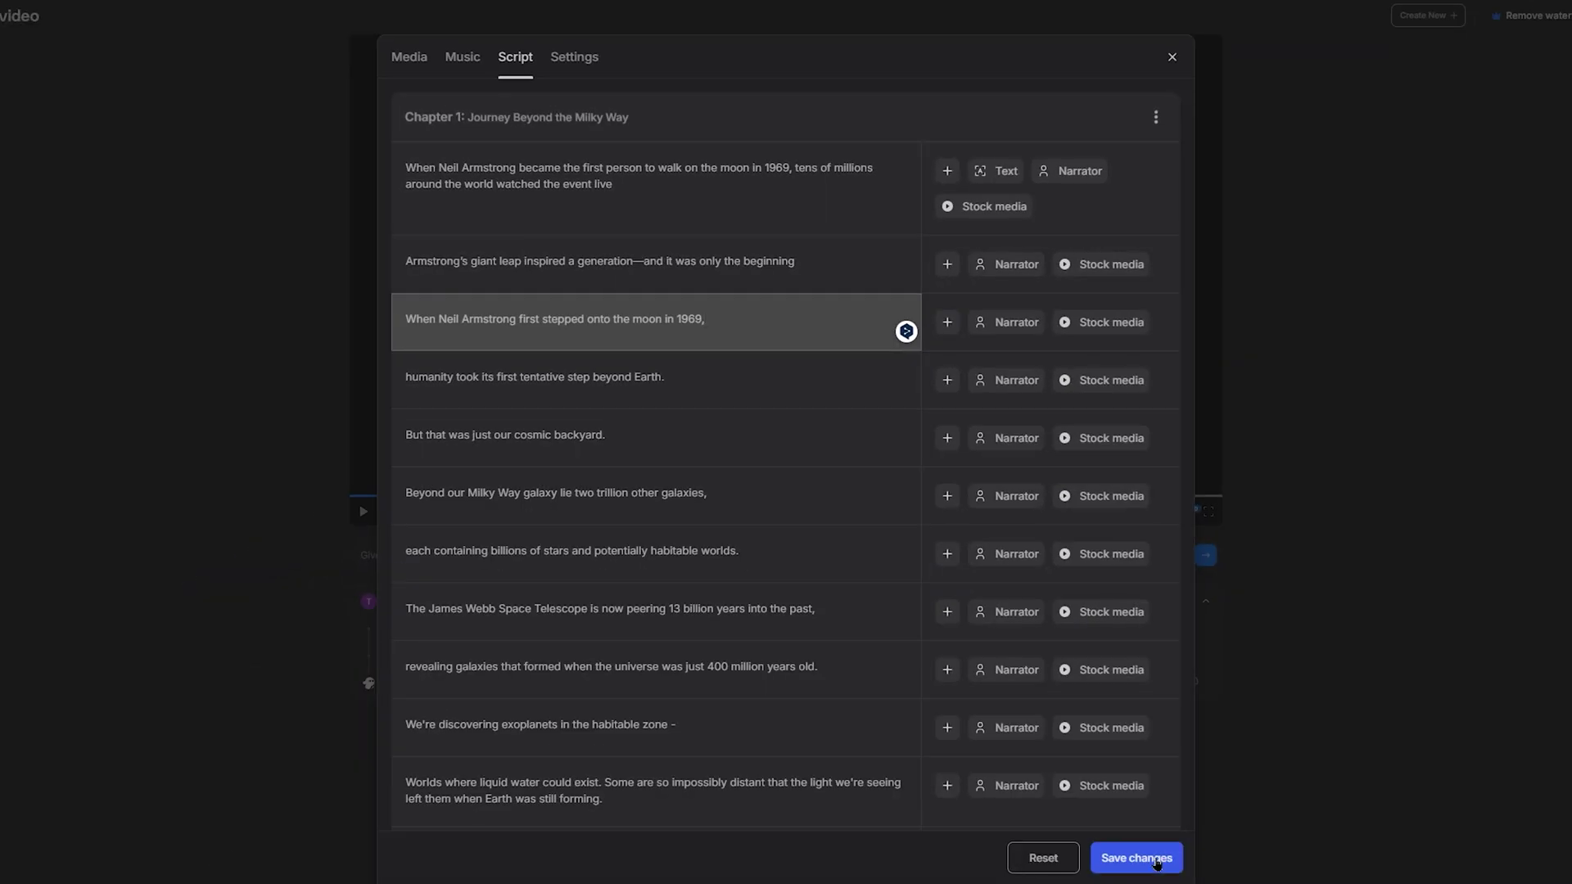
left_click(1137, 858)
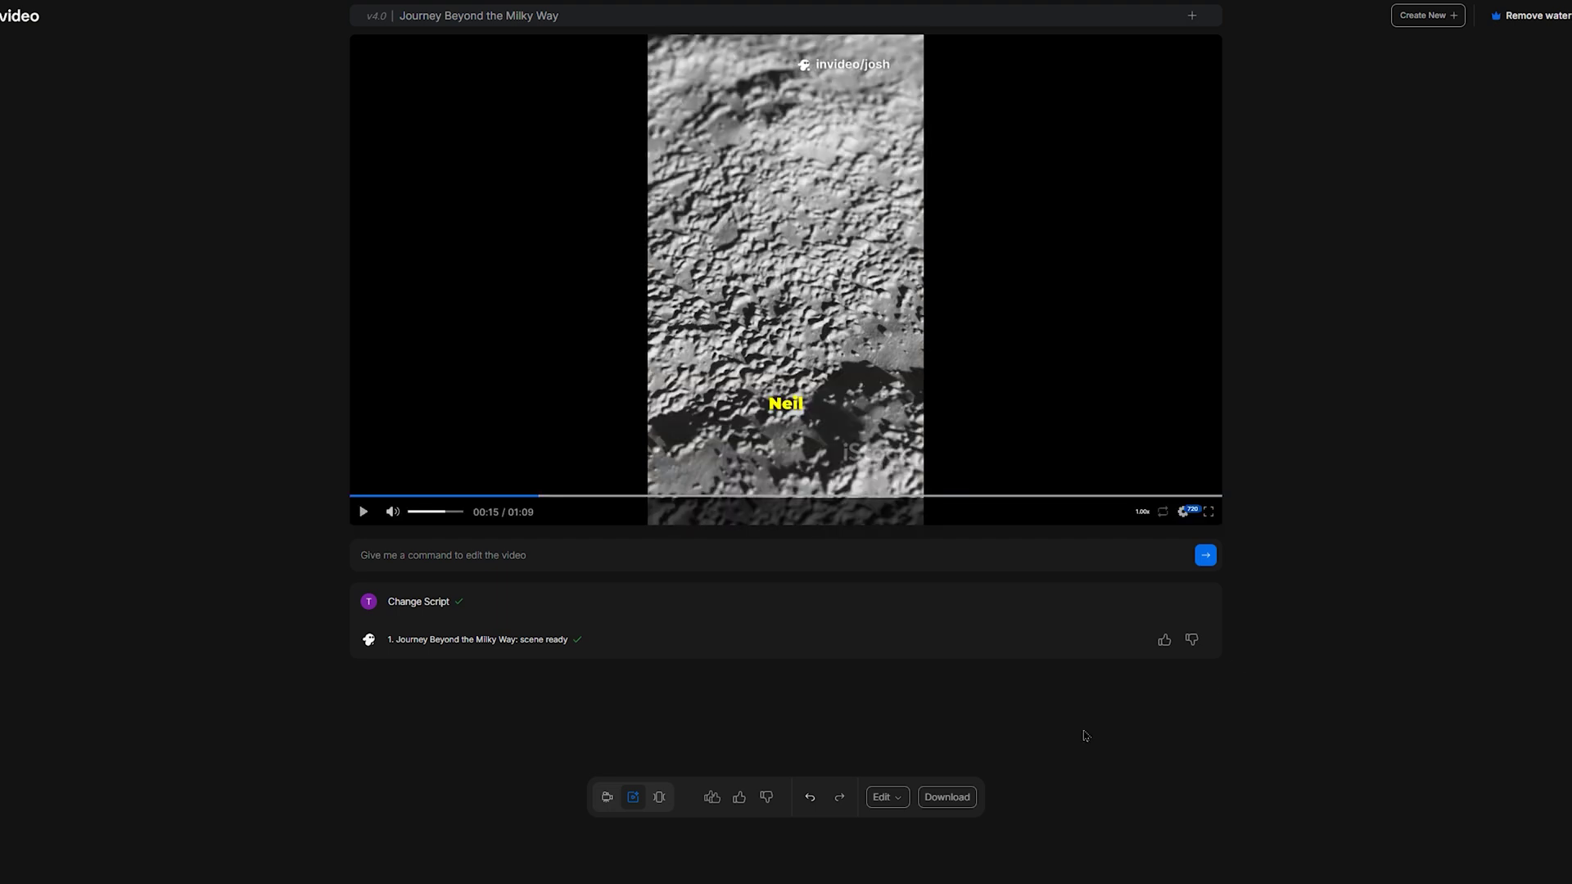
Step: Swap media clip 1 for the stock clip 'Medium Shot Of Astronaut Standing On Moon Surface' and save
left_click(893, 797)
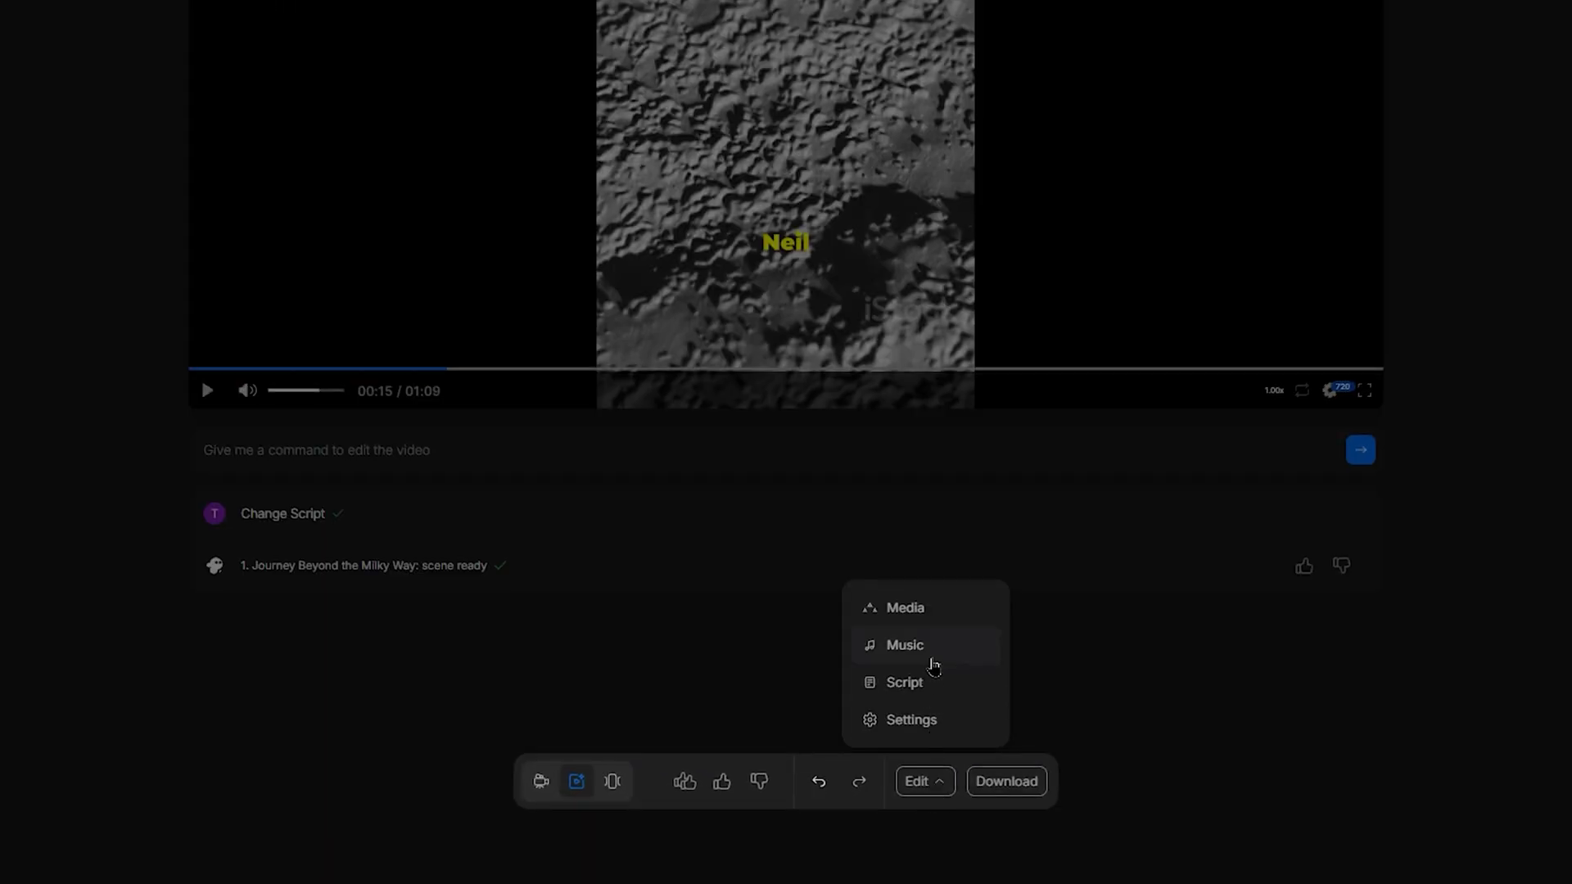
left_click(913, 610)
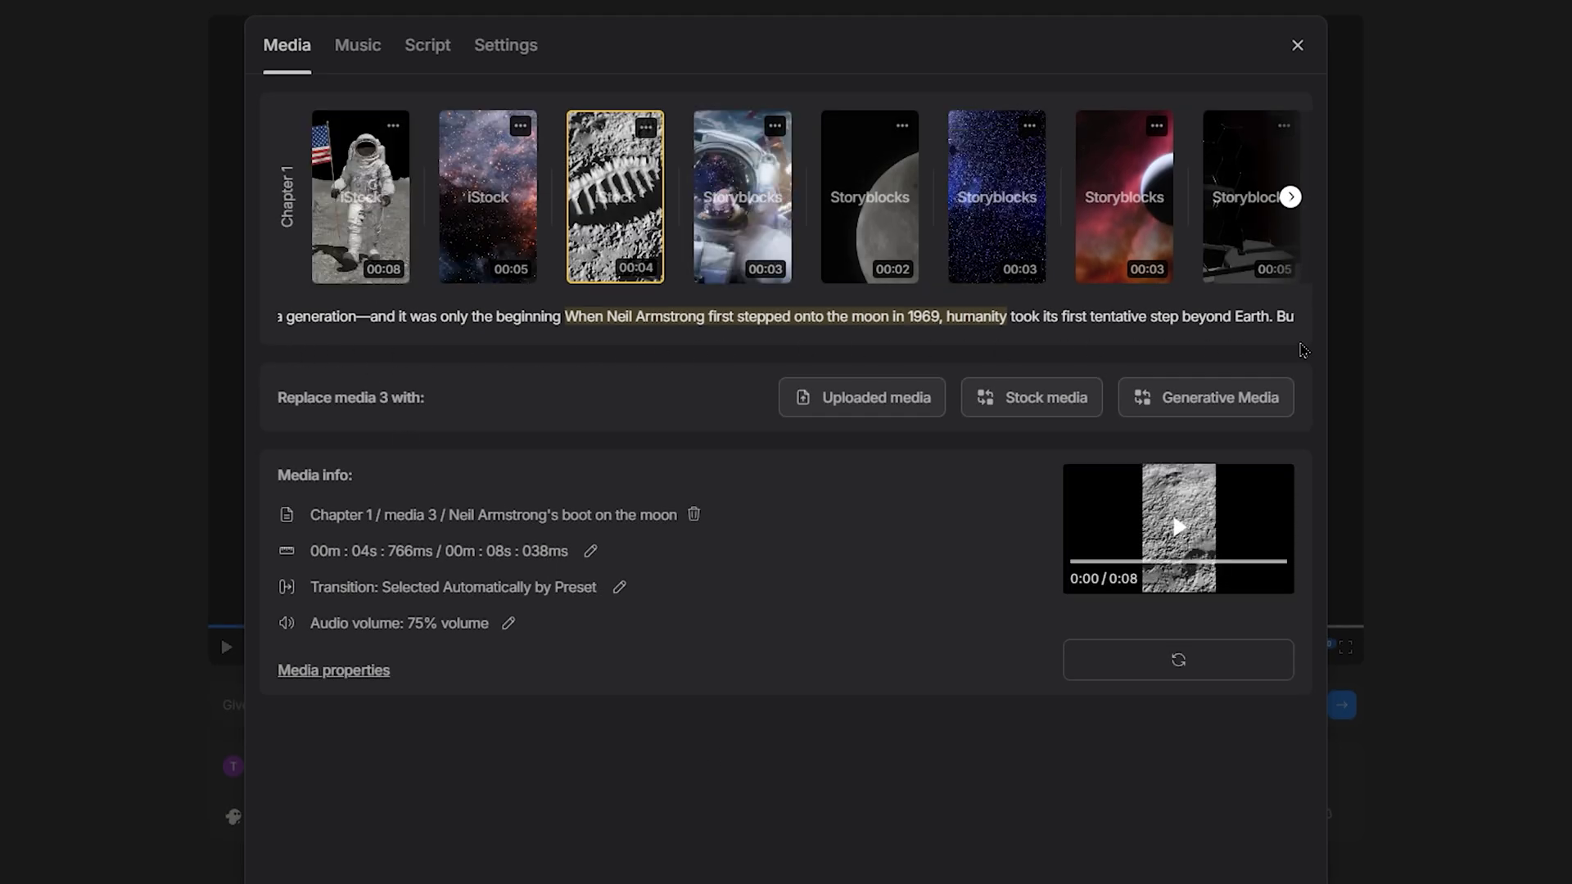
left_click(344, 206)
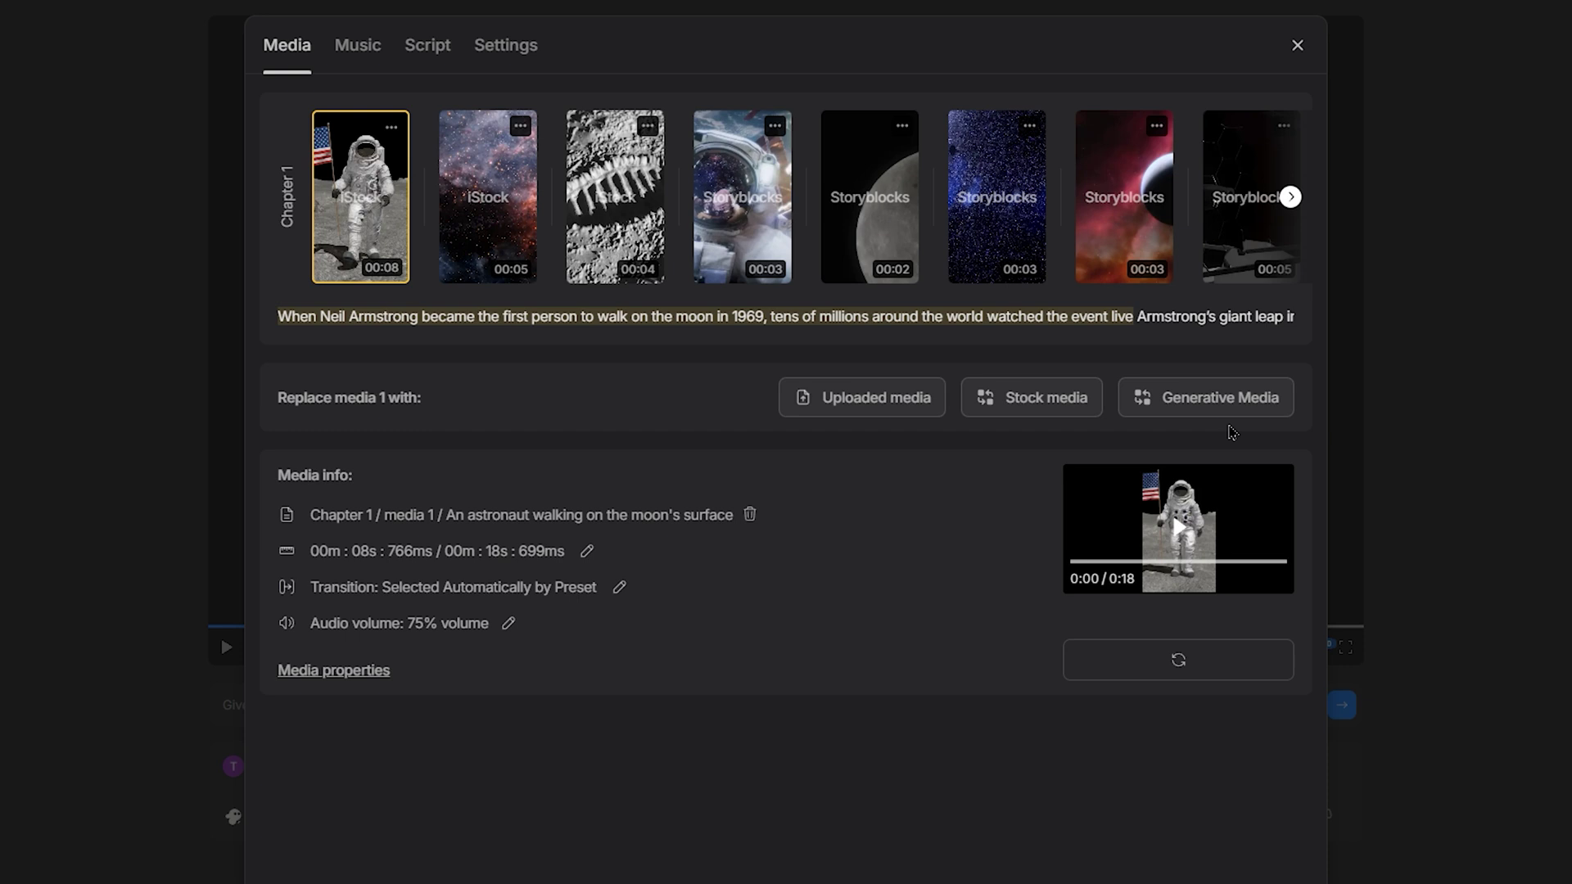
left_click(1035, 403)
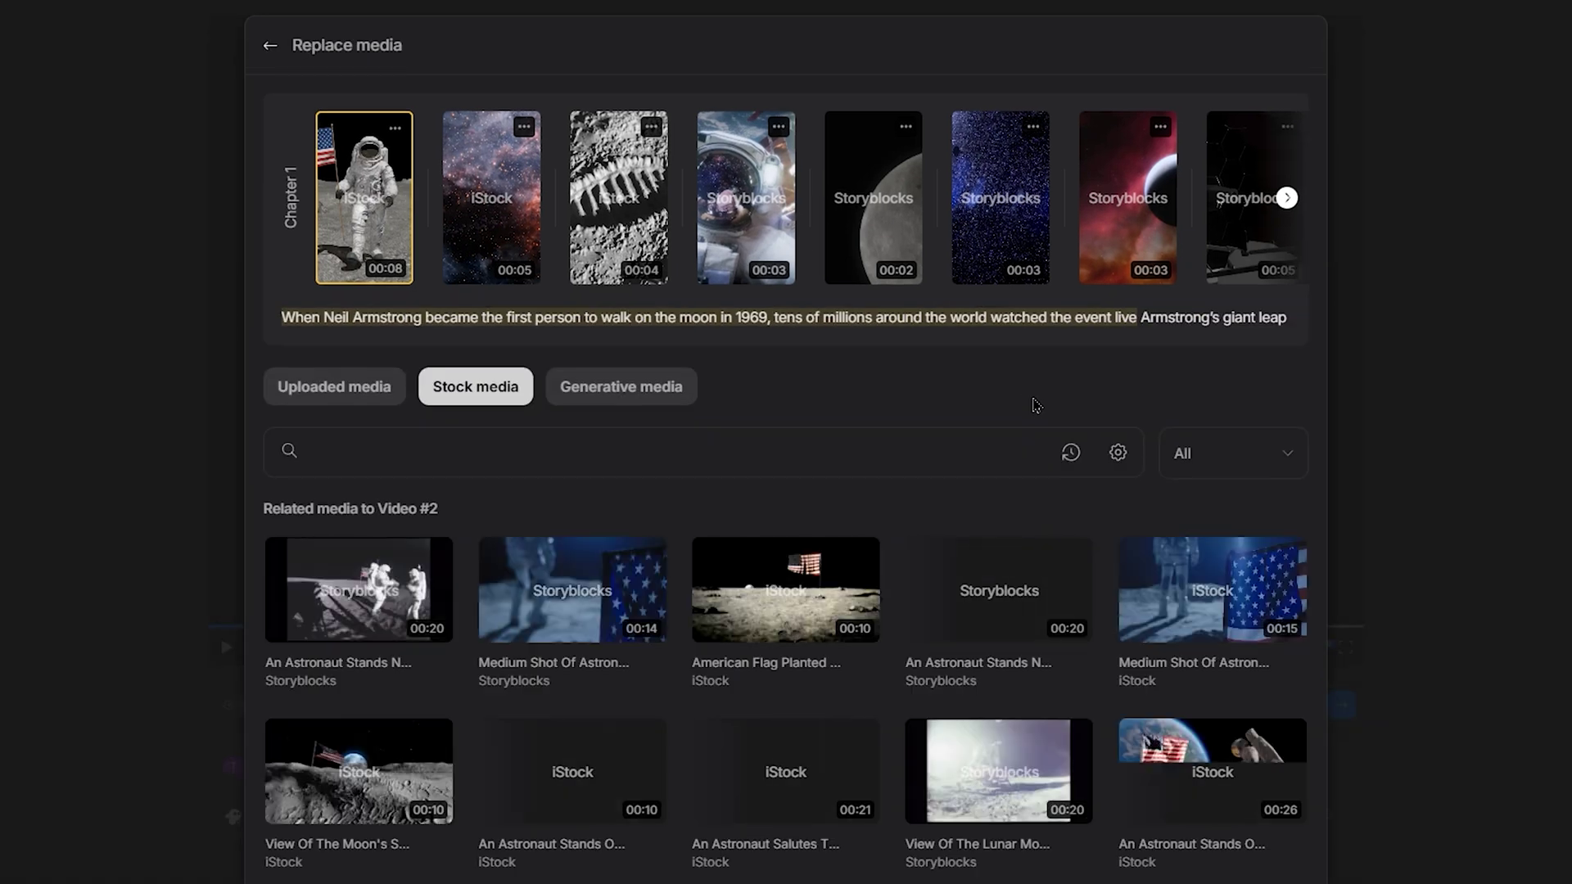
scroll(991, 499, "down", 4)
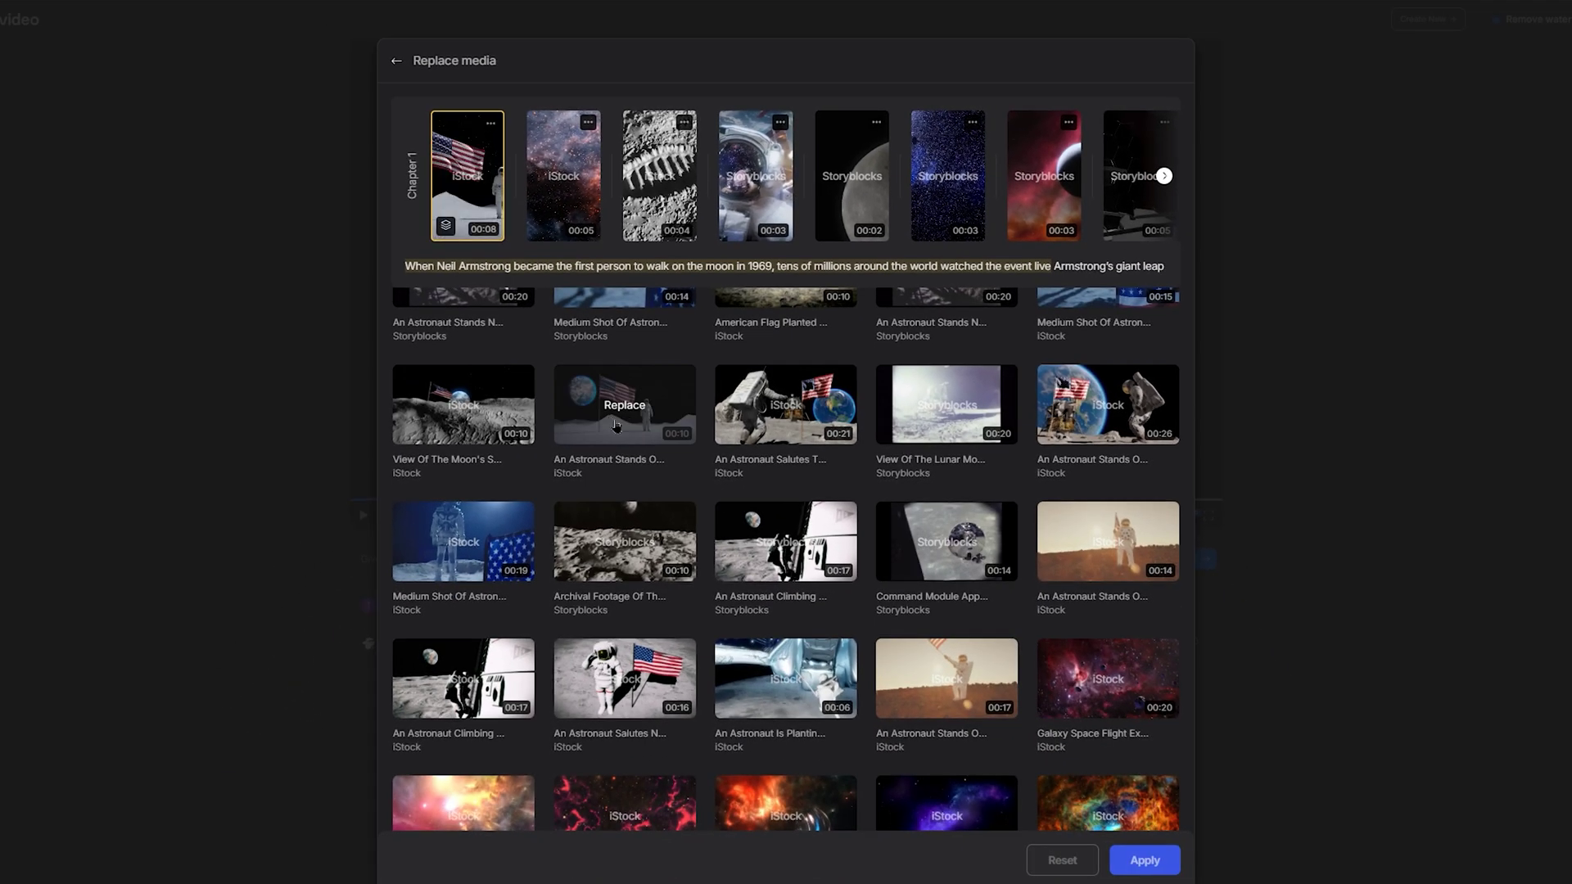
left_click(617, 425)
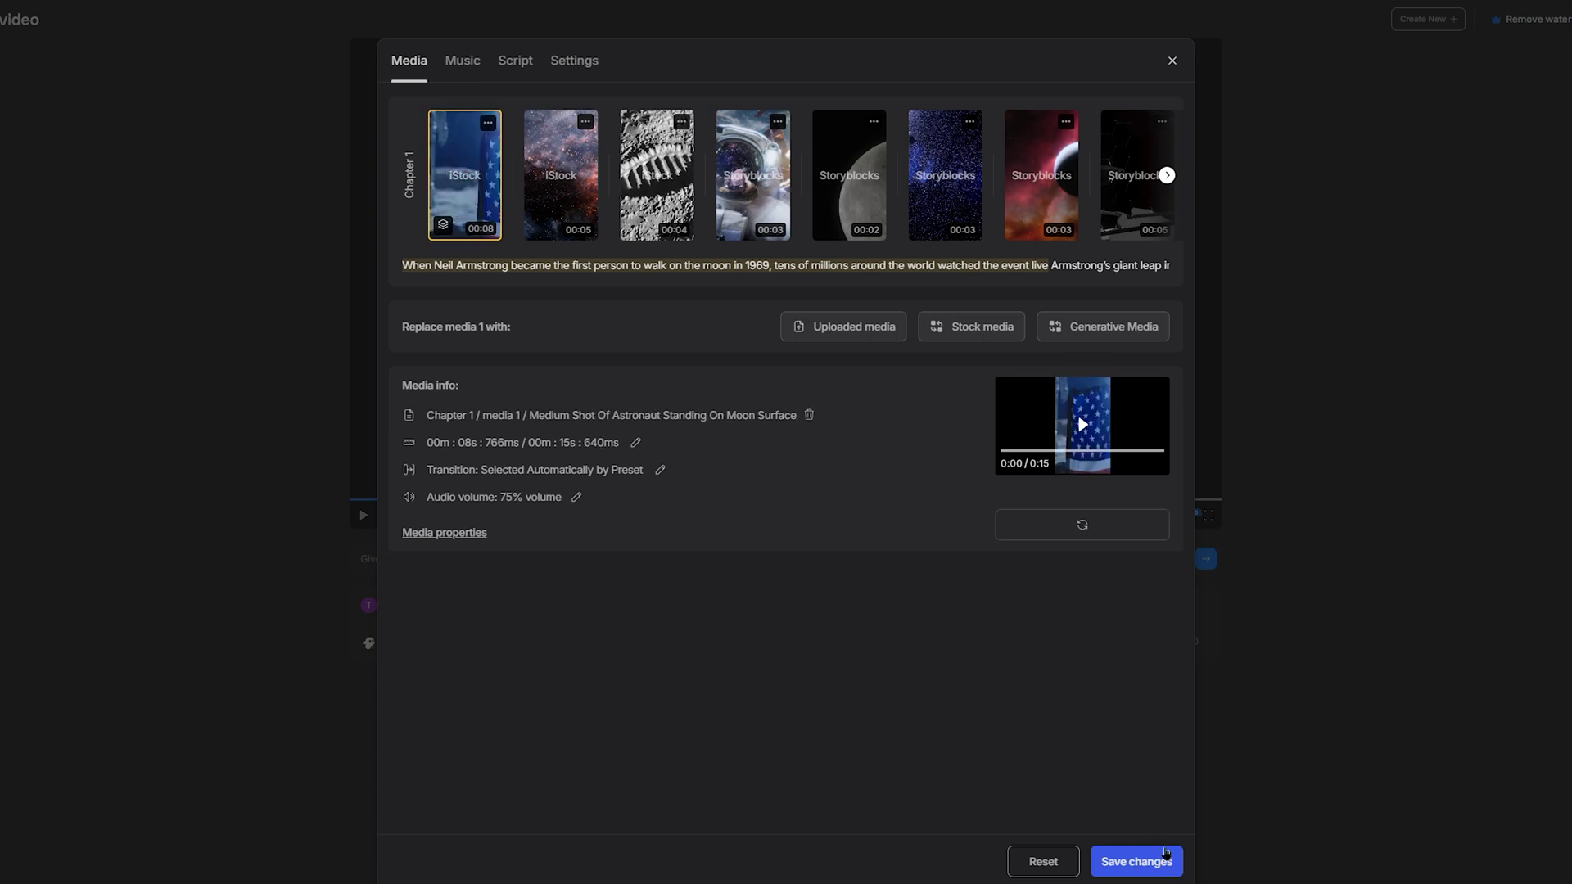
left_click(1166, 858)
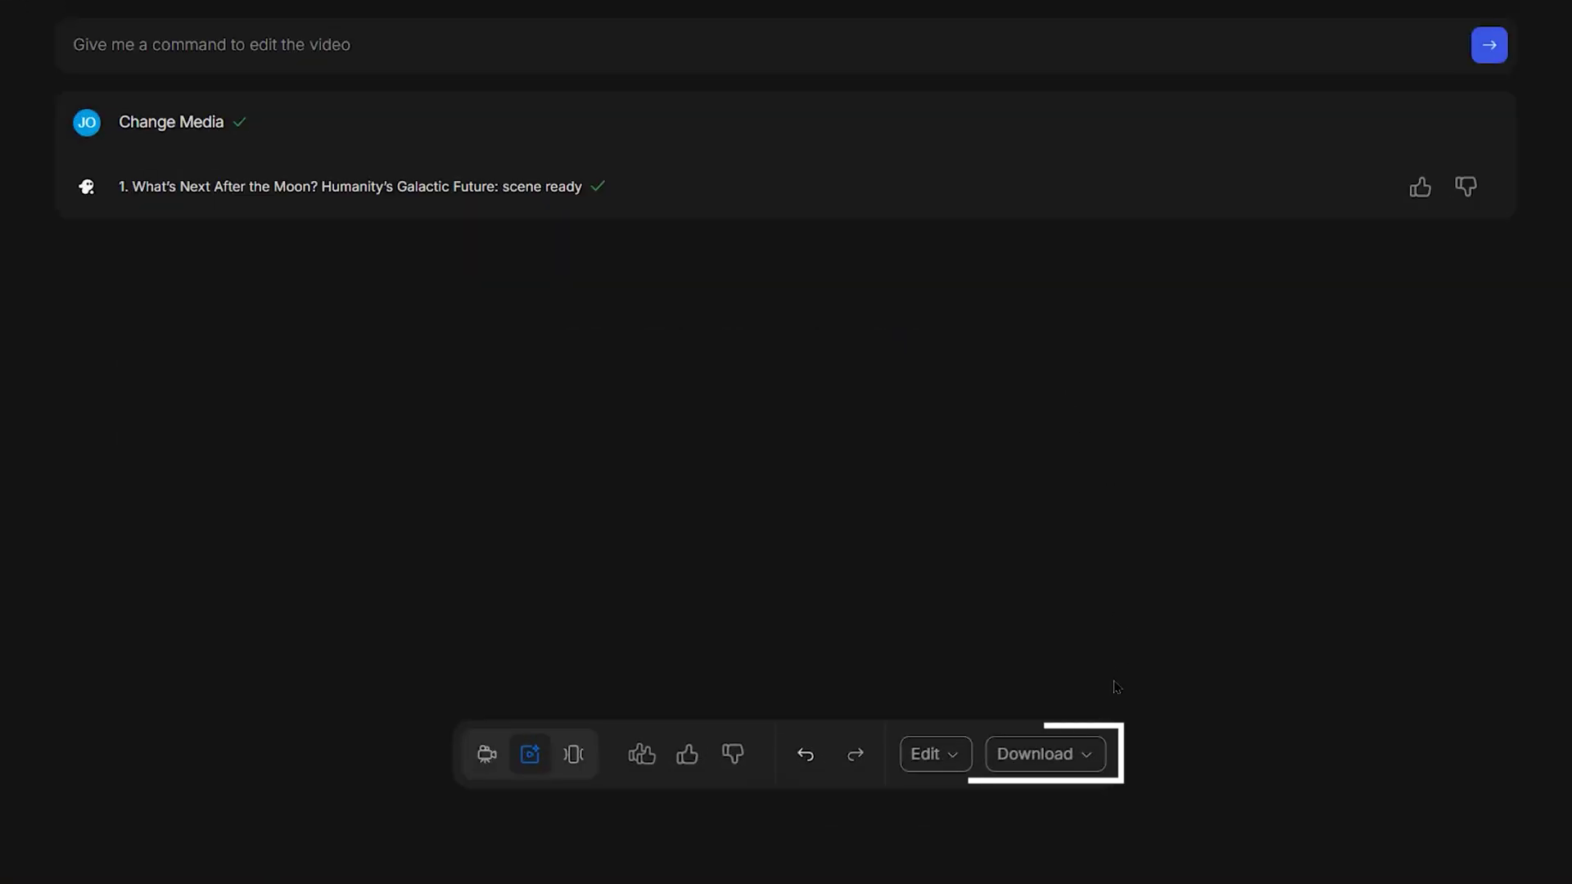
Step: Send the moon-landing project from the Download menu to the experimental timeline editor
left_click(1089, 760)
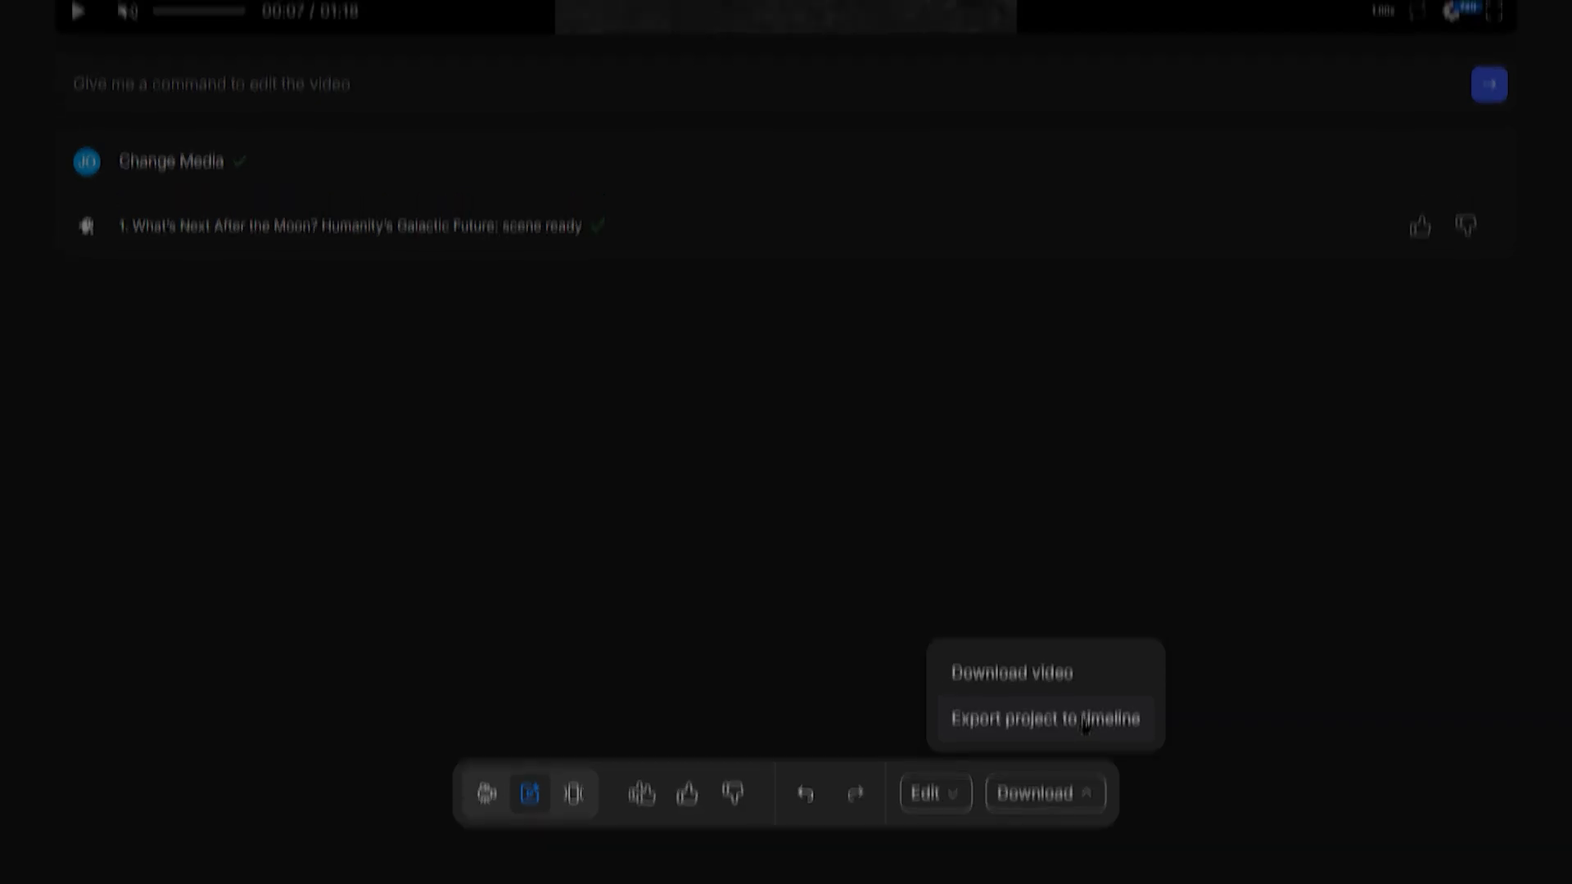
left_click(1085, 684)
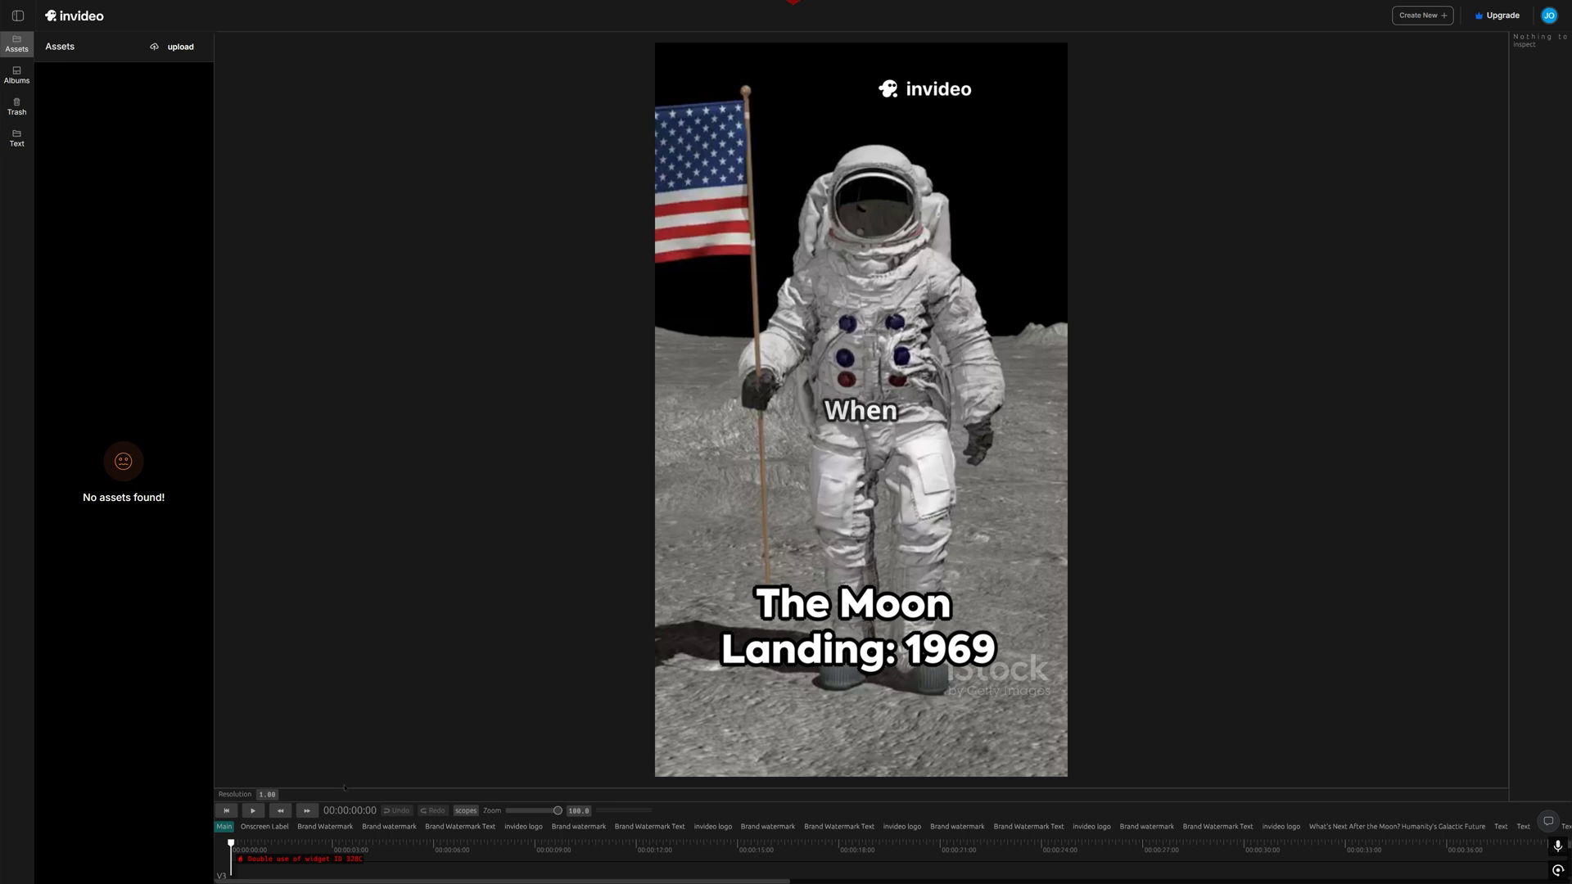
Step: Expand the timeline to show video, voice and music tracks, pause the preview, and open the side navigation
left_click_drag(345, 792, 339, 530)
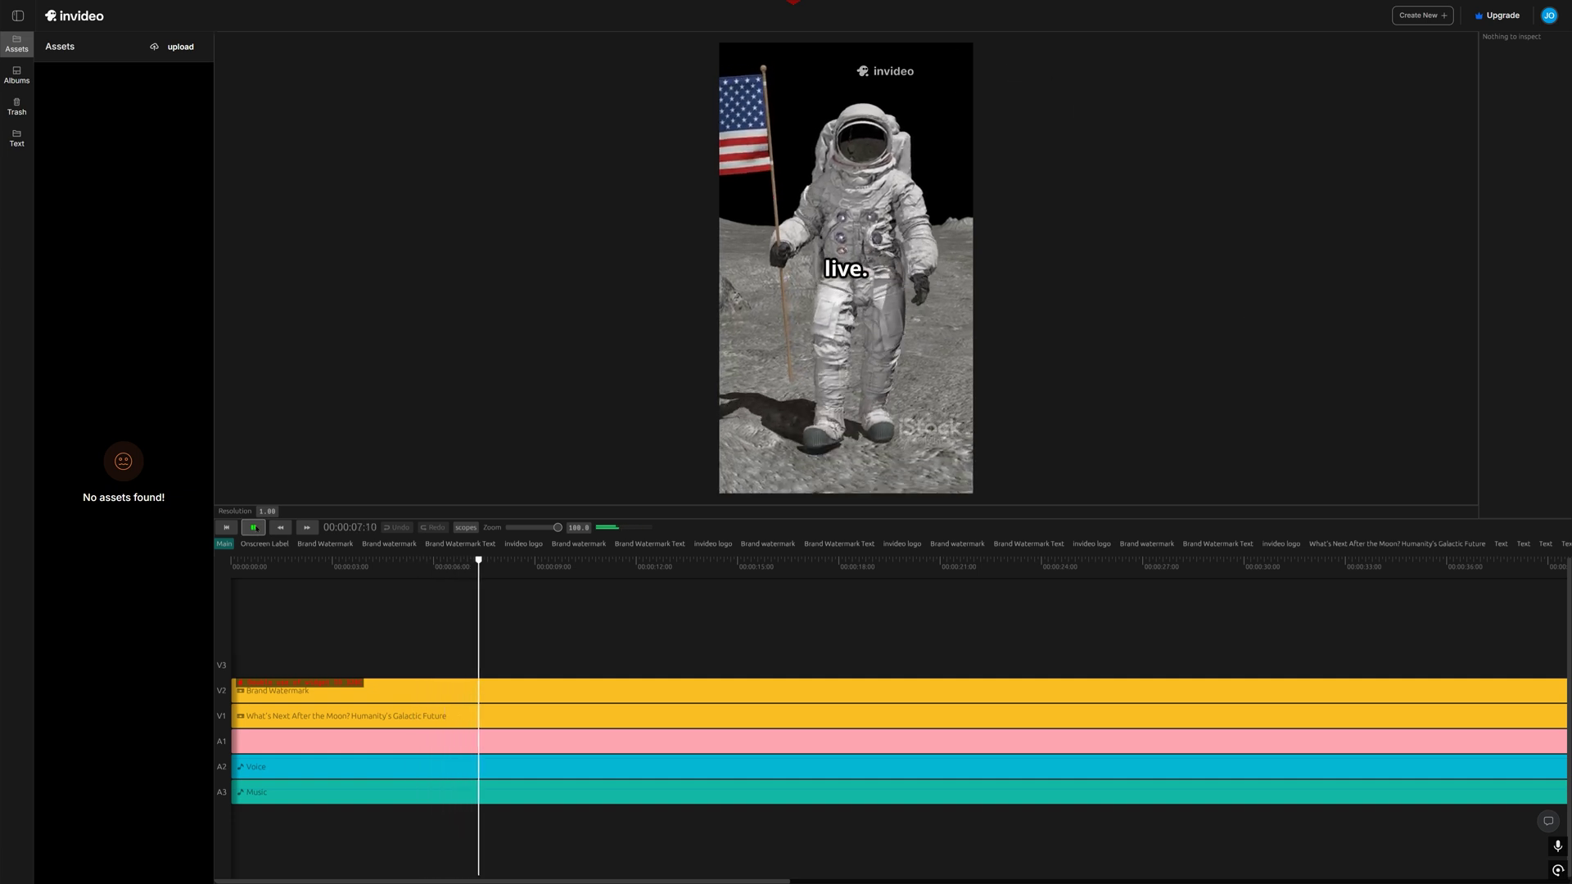
left_click(253, 528)
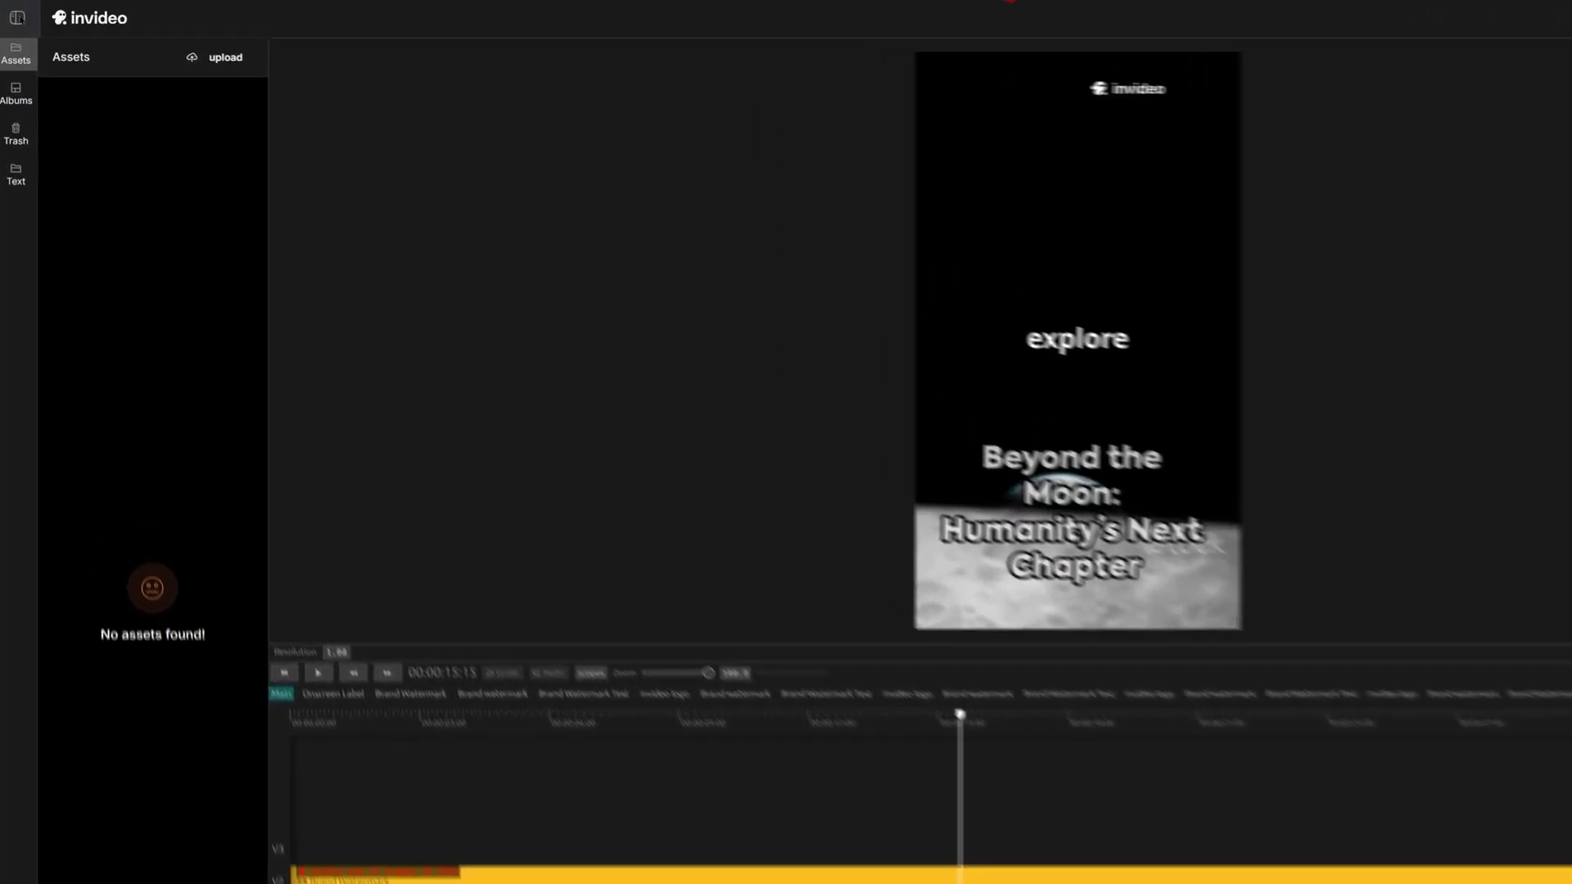
left_click(17, 17)
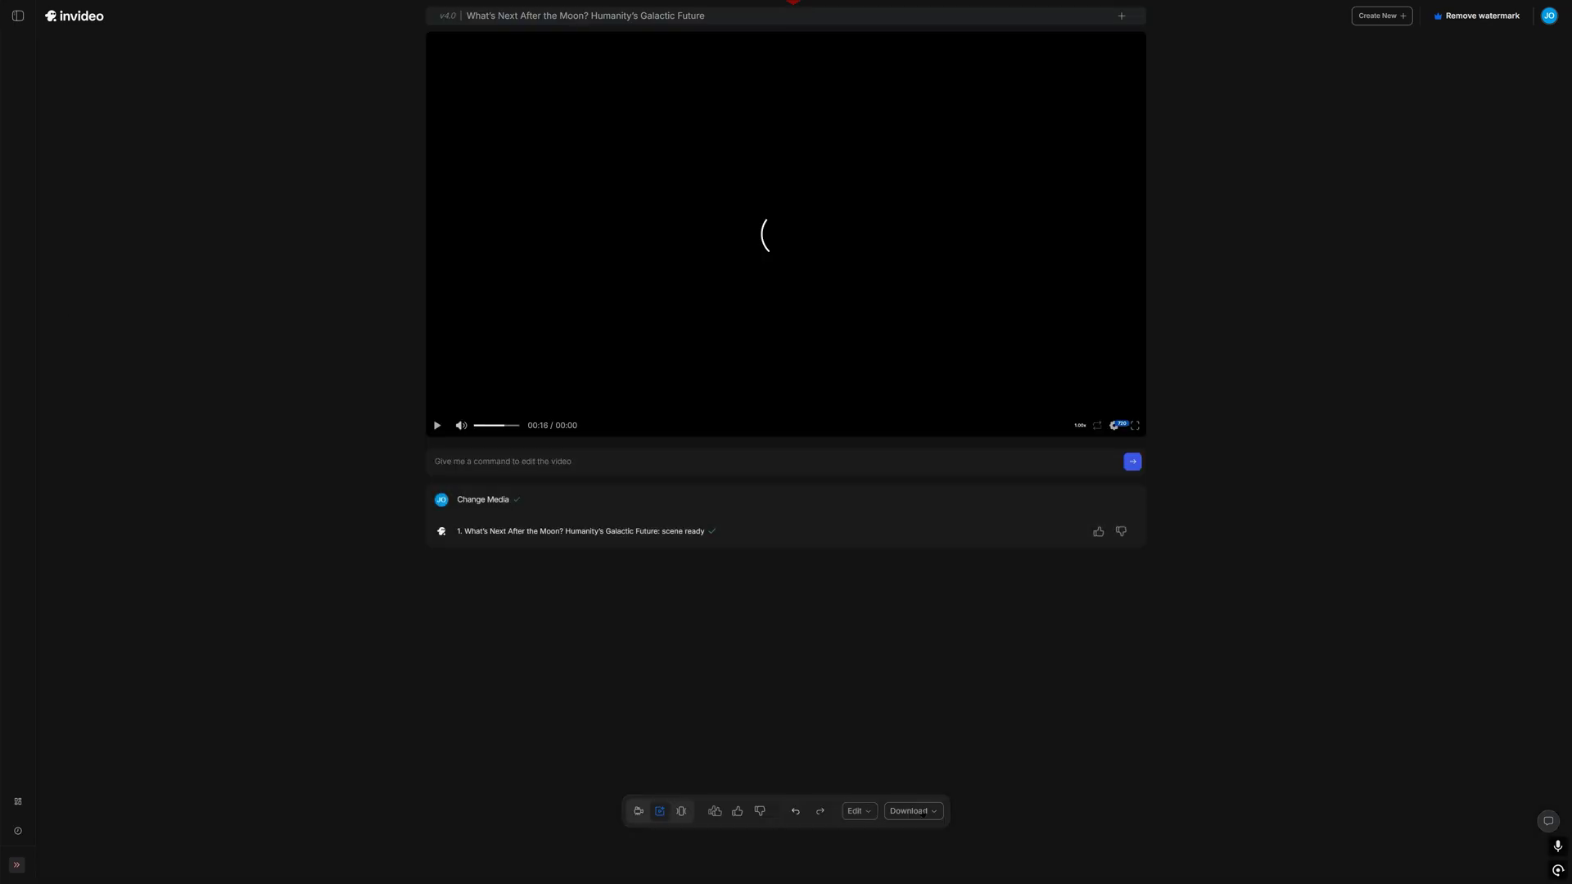
Step: Render the video at 1080p with stock watermarks and normal invideo AI branding
left_click(931, 813)
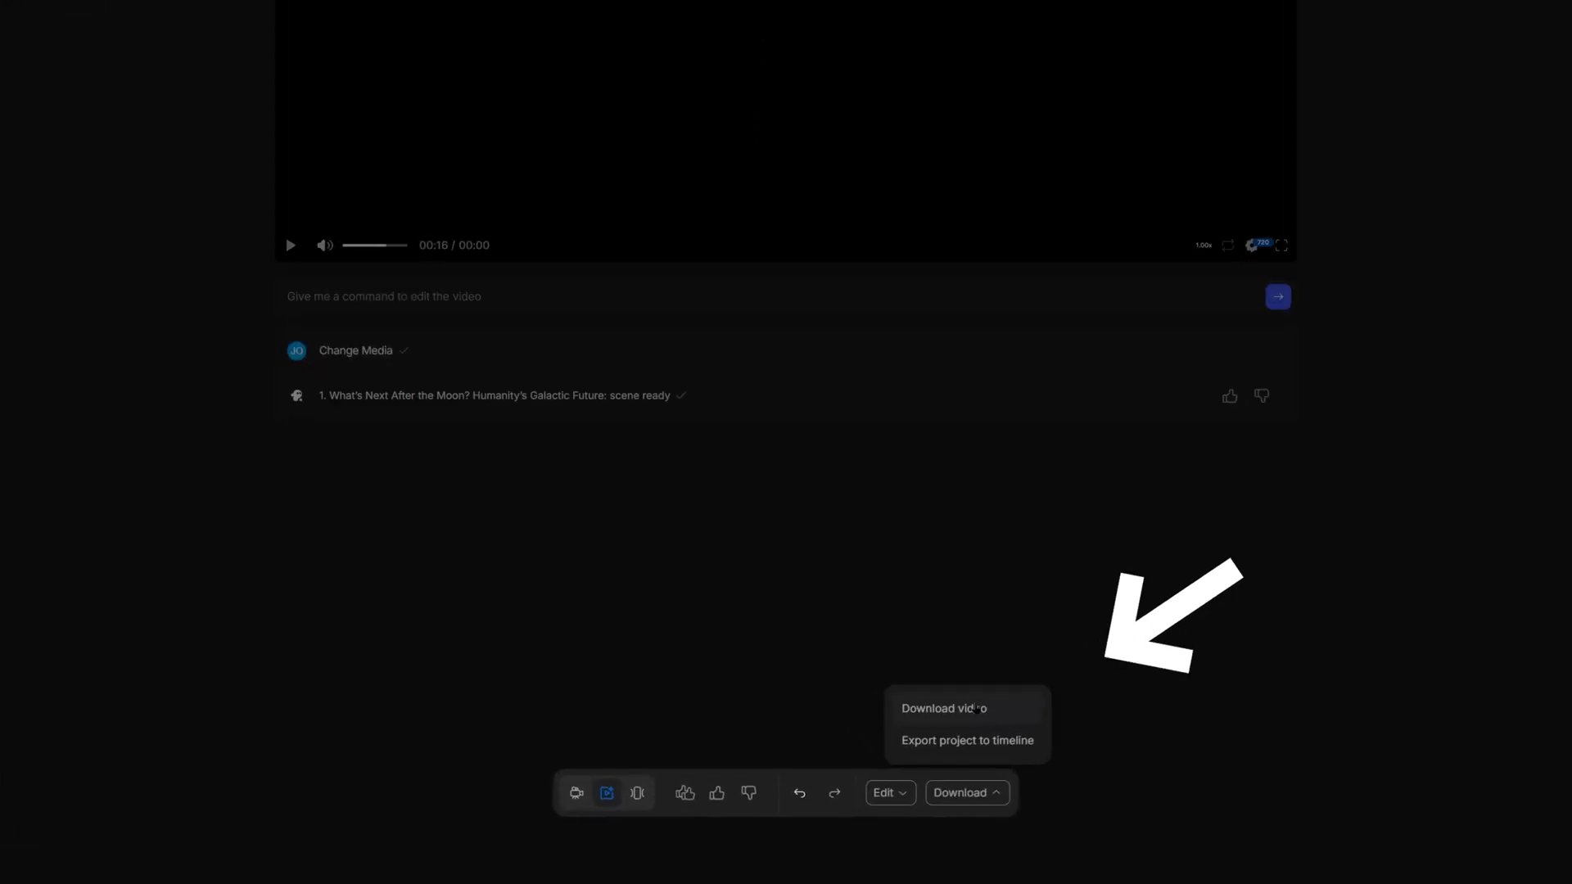
left_click(909, 751)
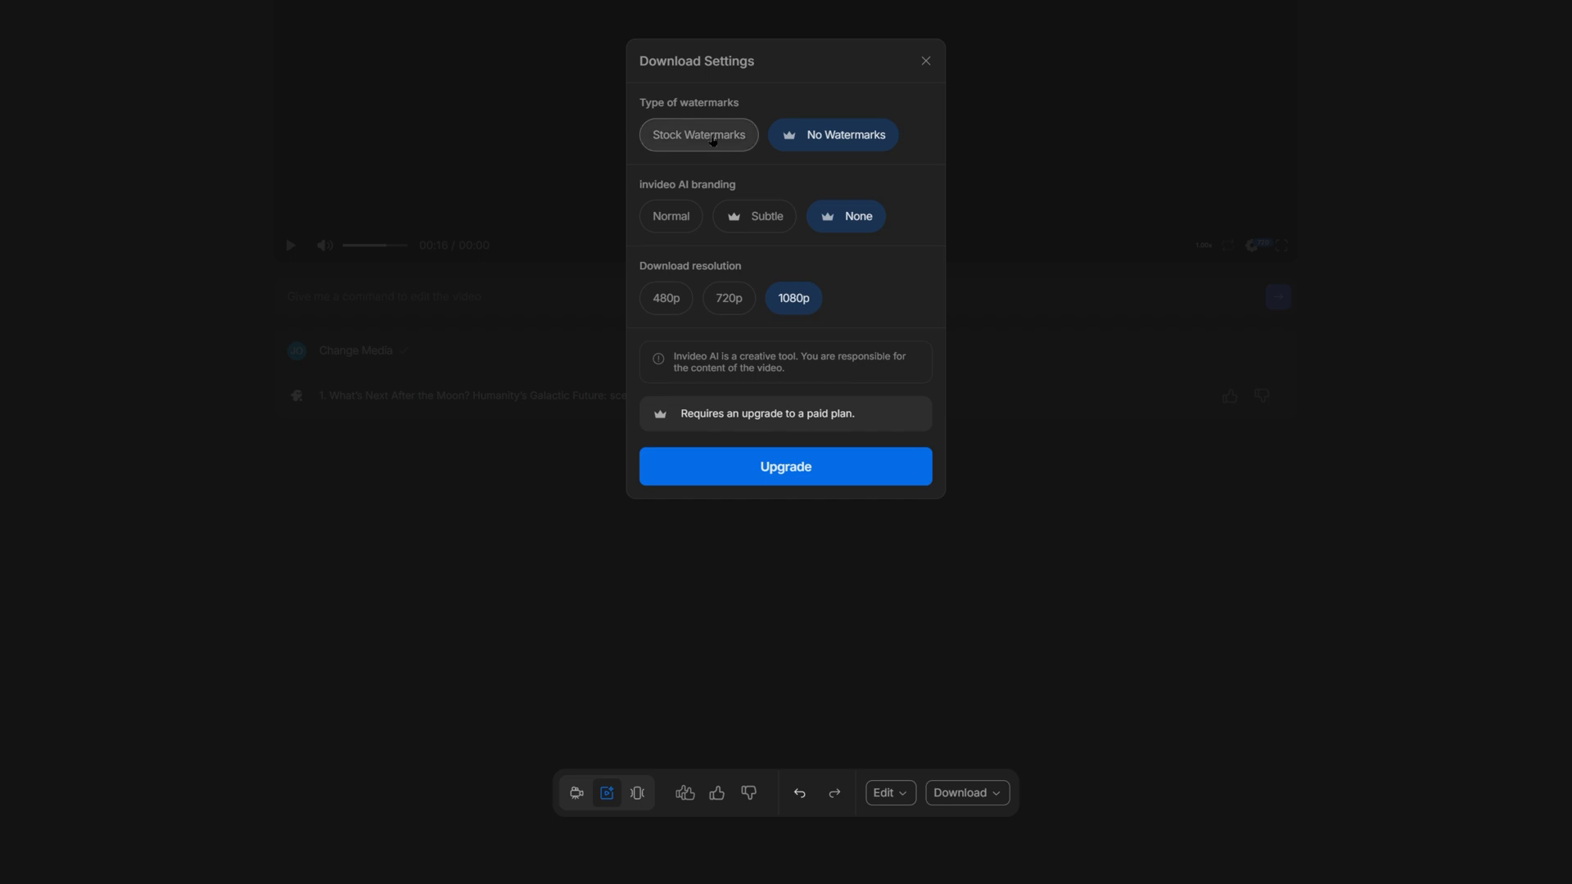
left_click(713, 140)
left_click(674, 218)
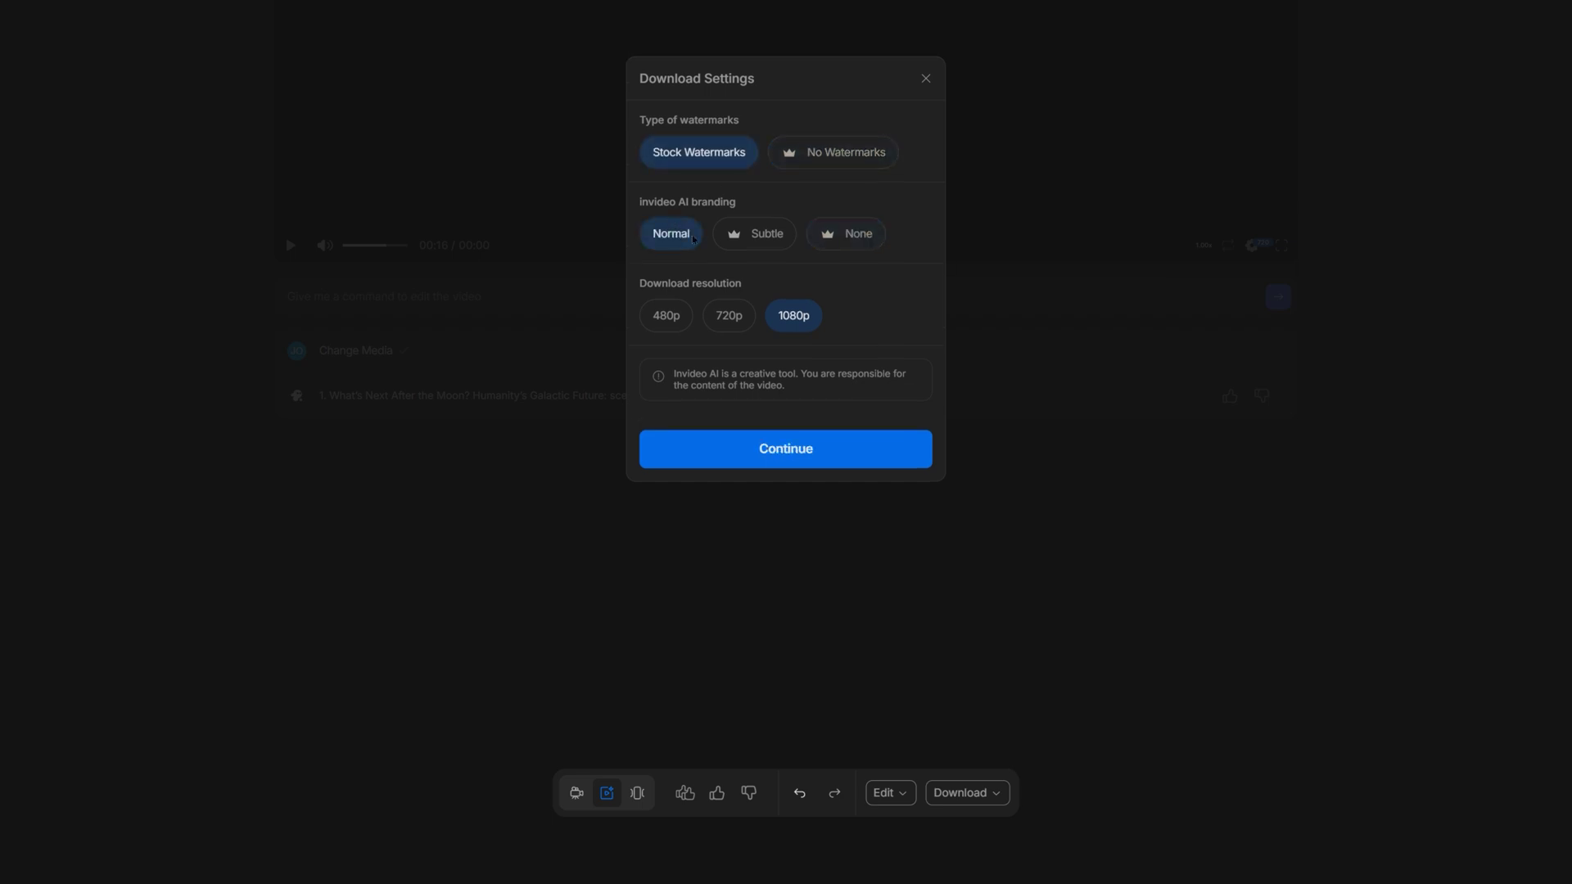
left_click(812, 451)
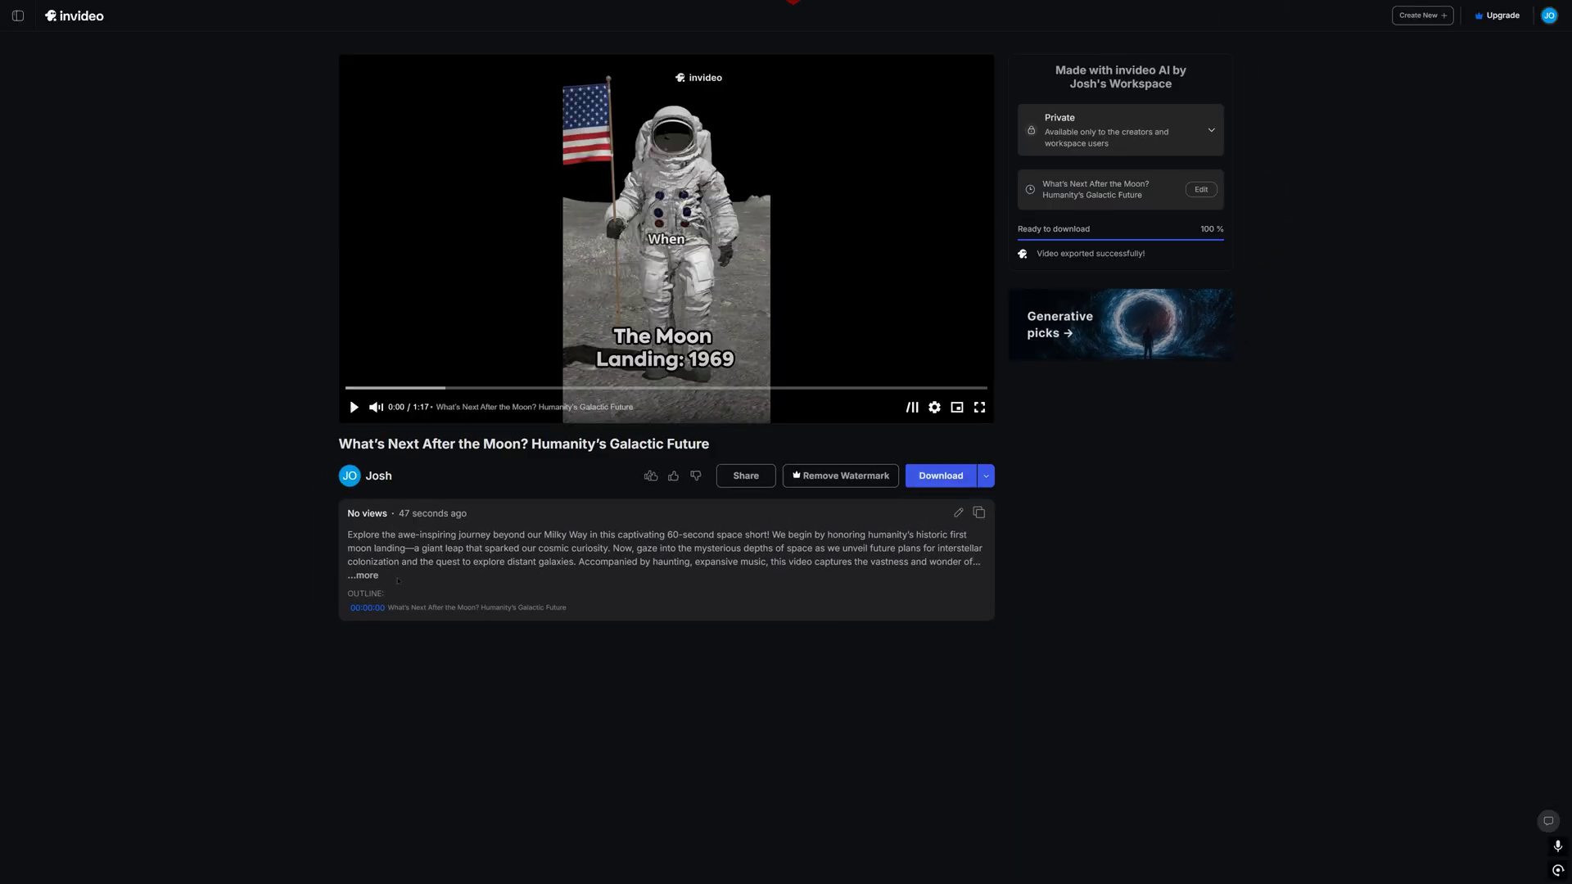
left_click(746, 476)
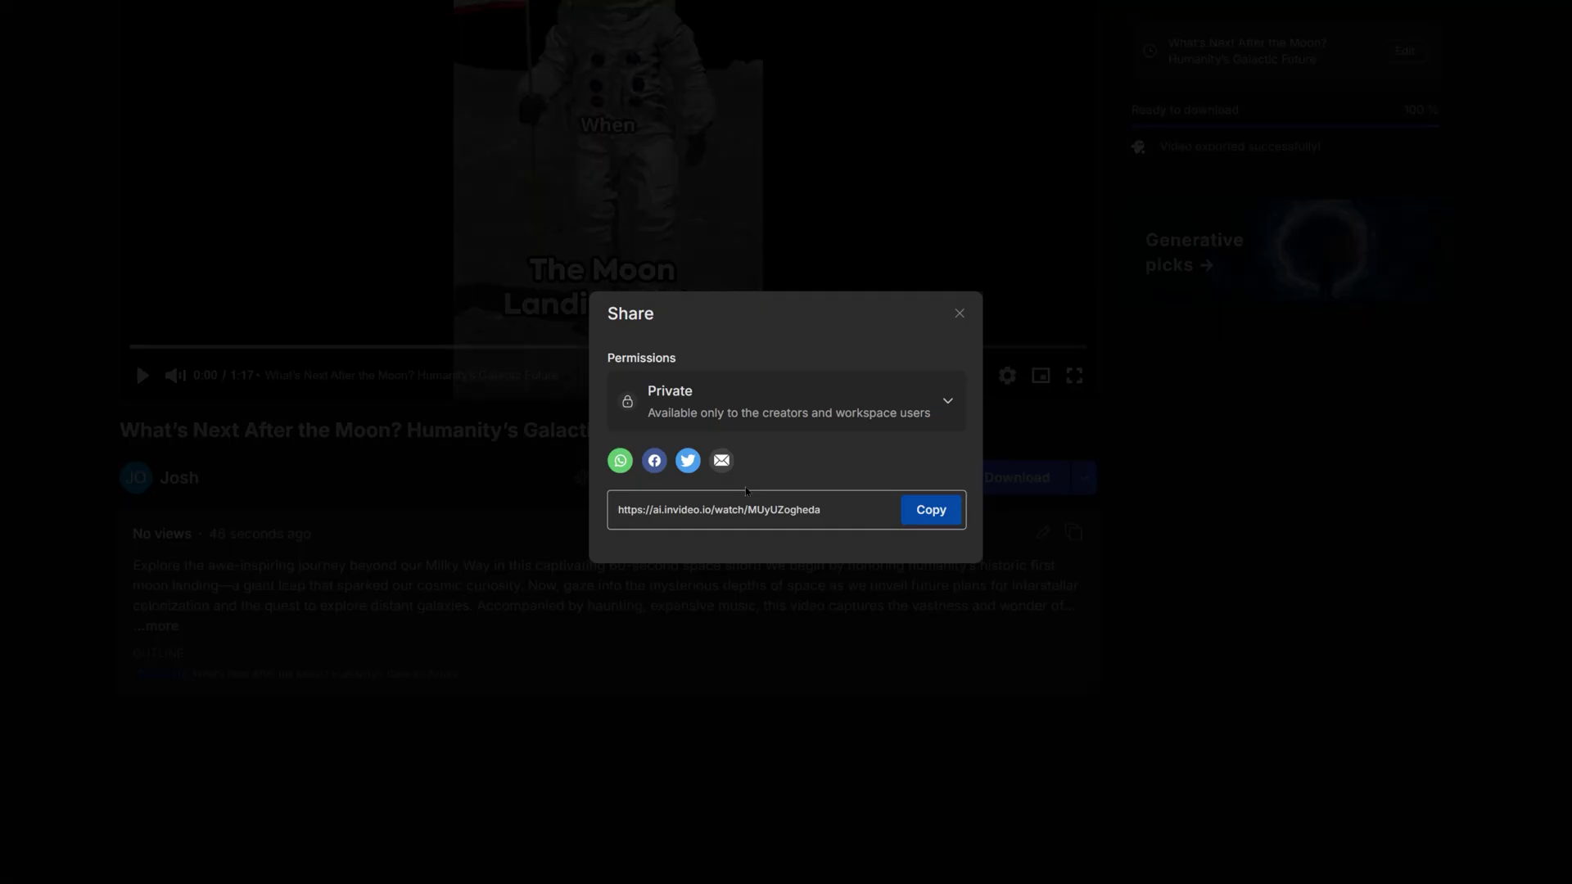
left_click(1285, 347)
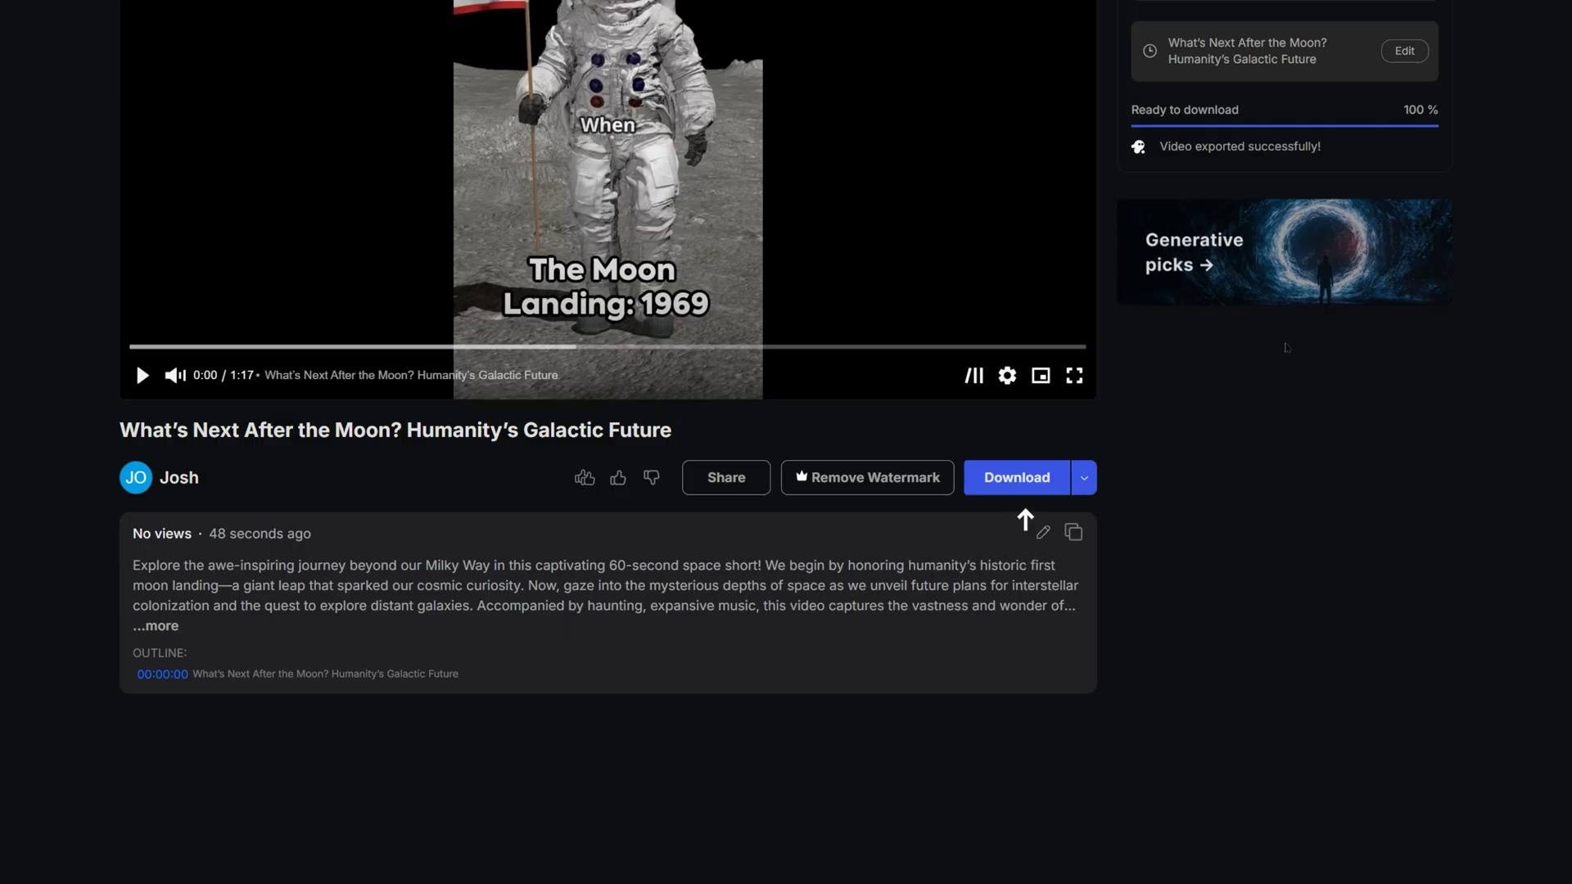